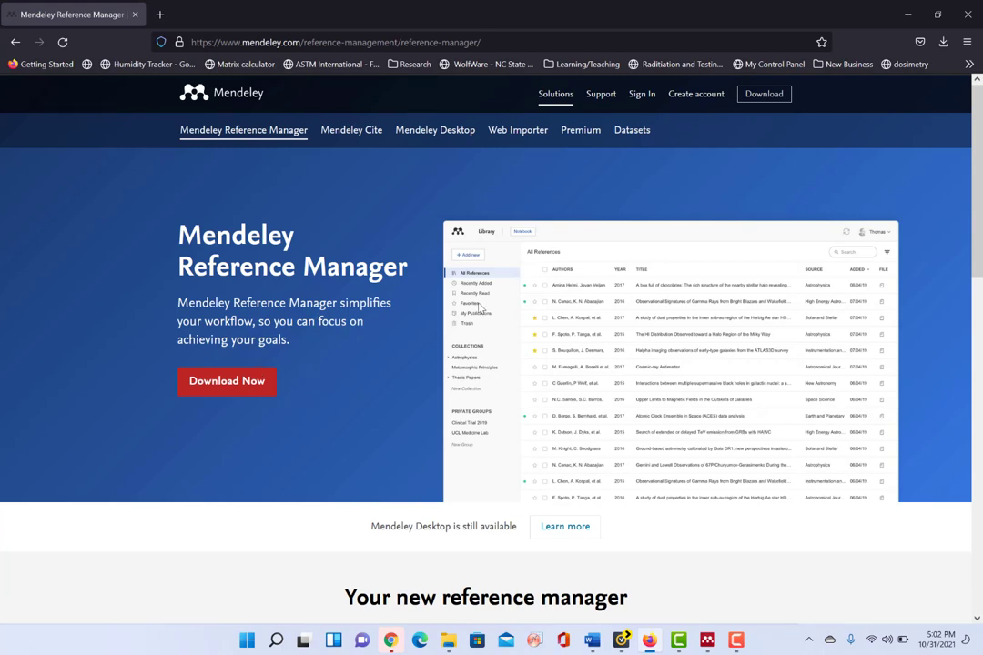
- Open the Mendeley Cite page and review its features, AppSource download section and Word compatibility requirements
scroll(413, 363, down, 2)
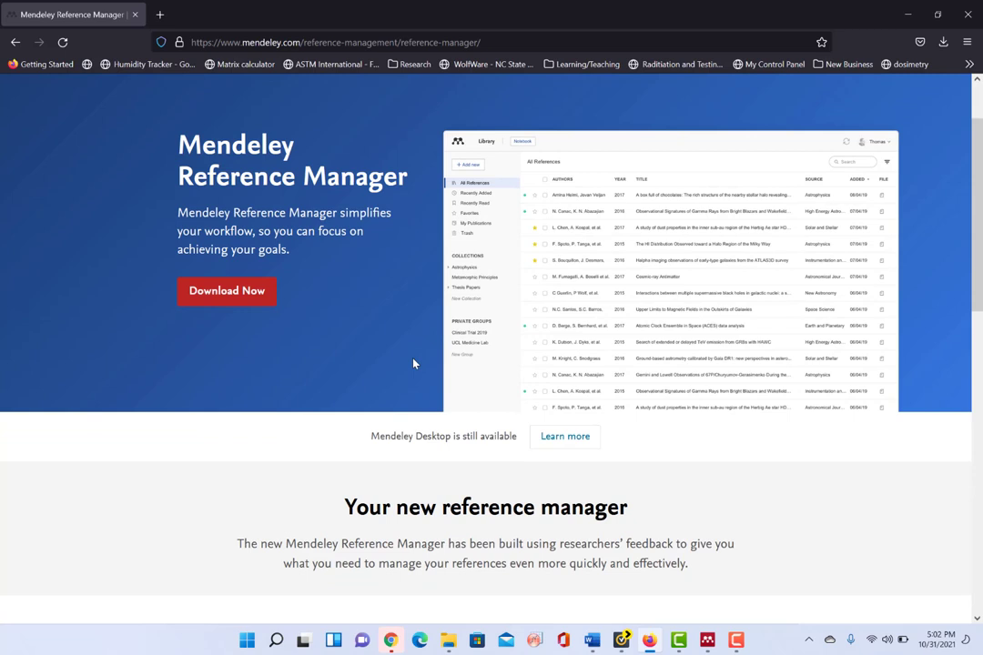
scroll(413, 364, up, 2)
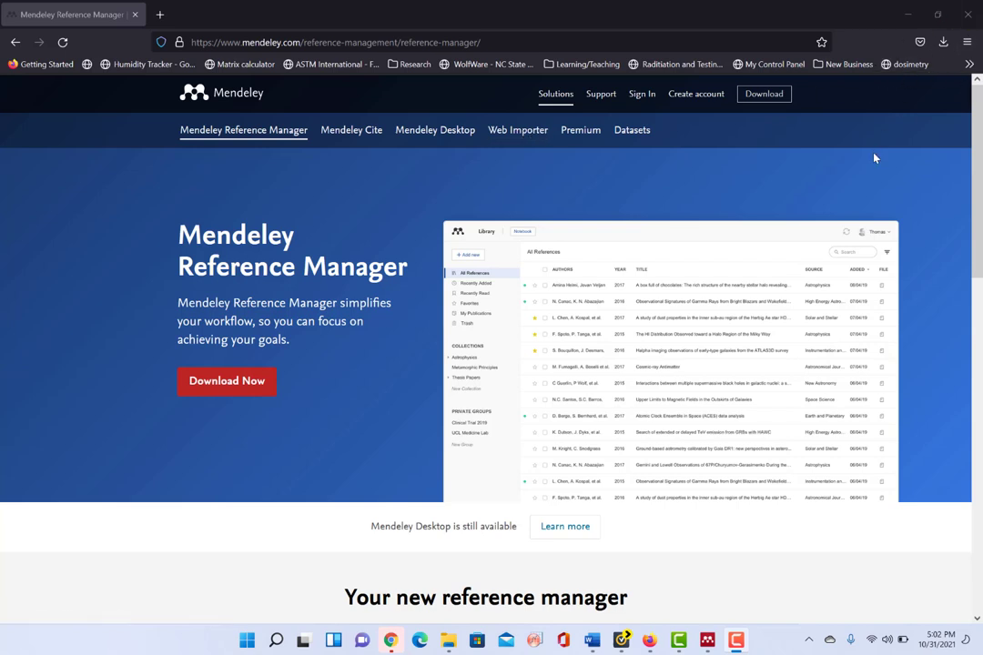
click(343, 131)
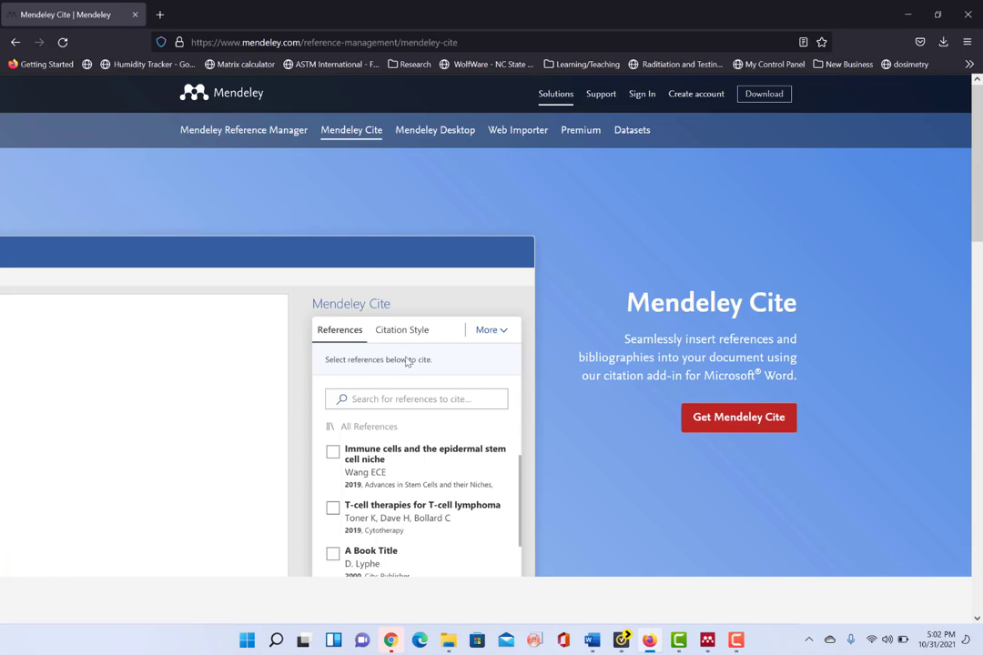
scroll(407, 361, down, 3)
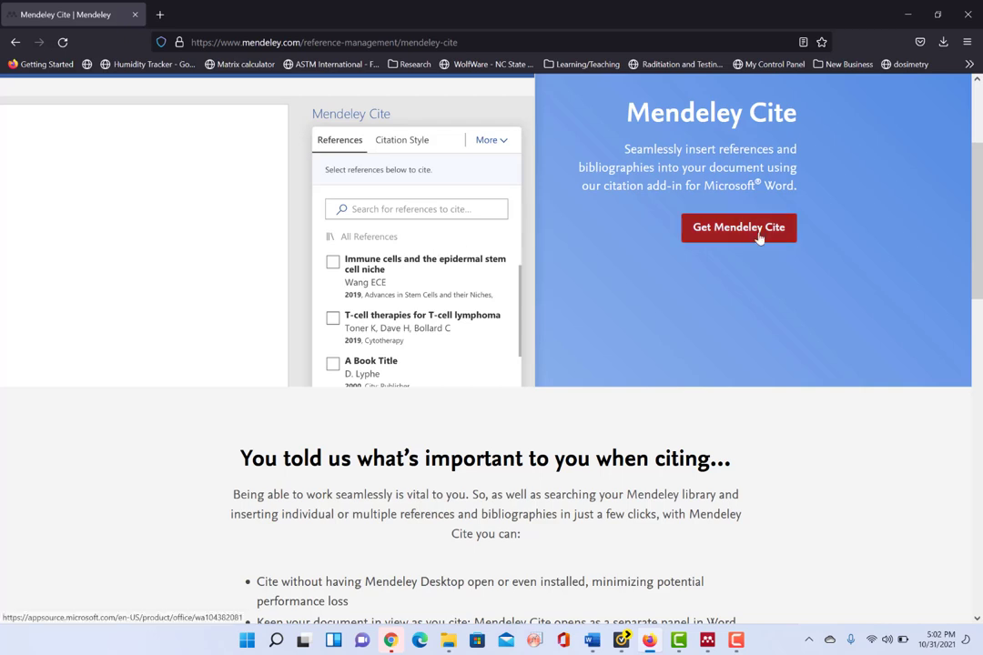
scroll(719, 333, down, 3)
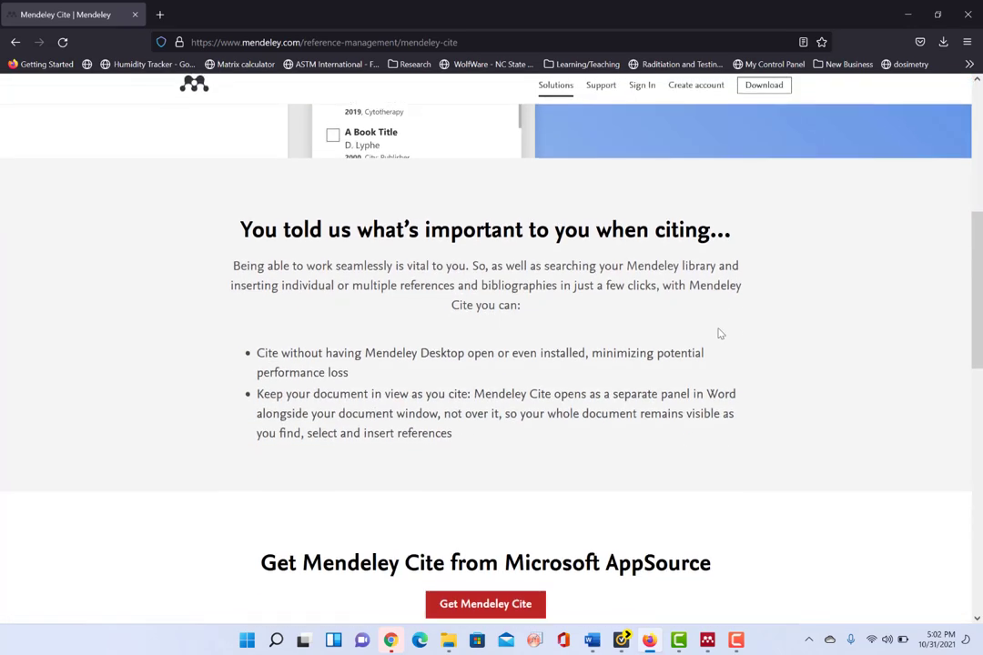
scroll(718, 333, up, 2)
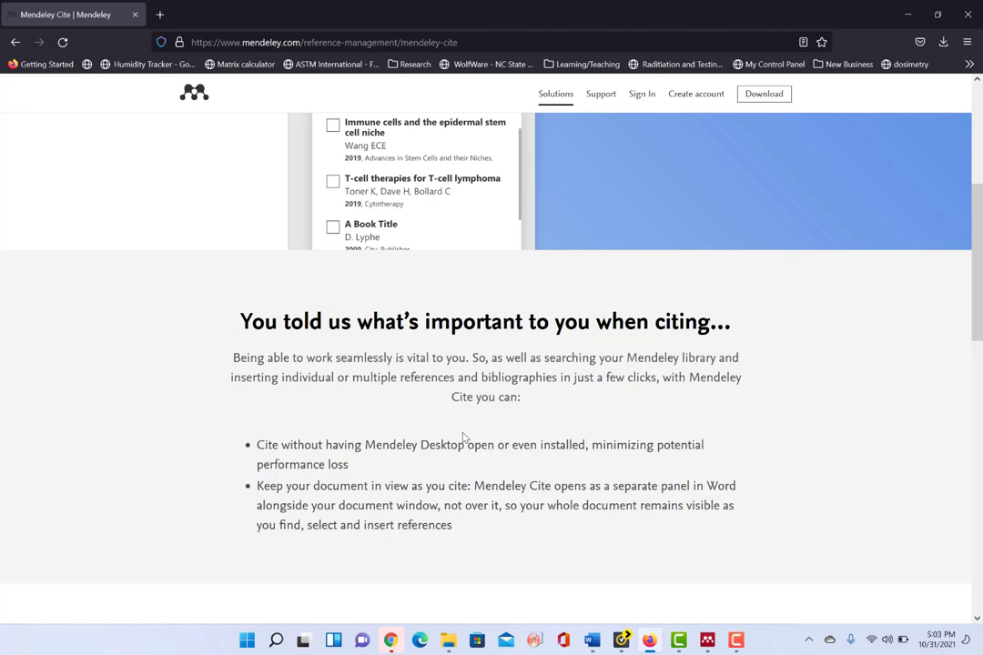
scroll(464, 437, down, 2)
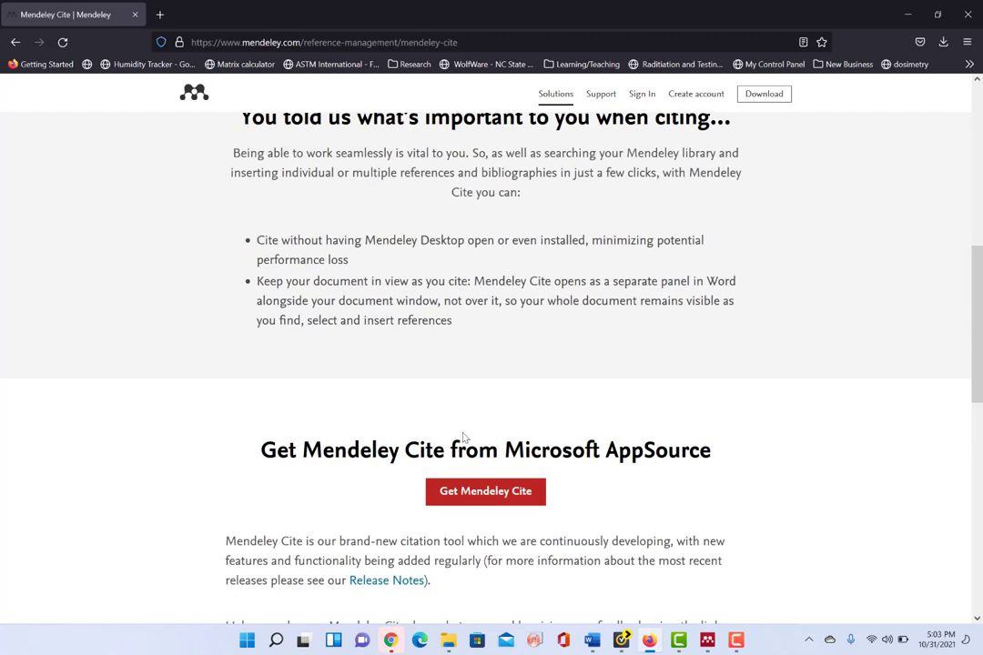
scroll(464, 437, down, 2)
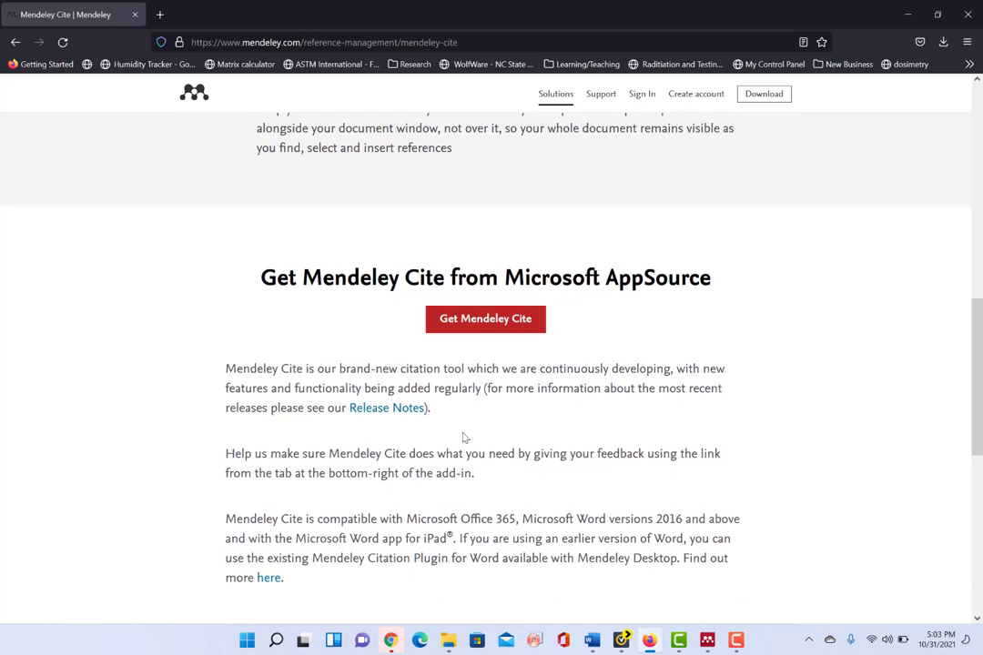
scroll(464, 437, down, 1)
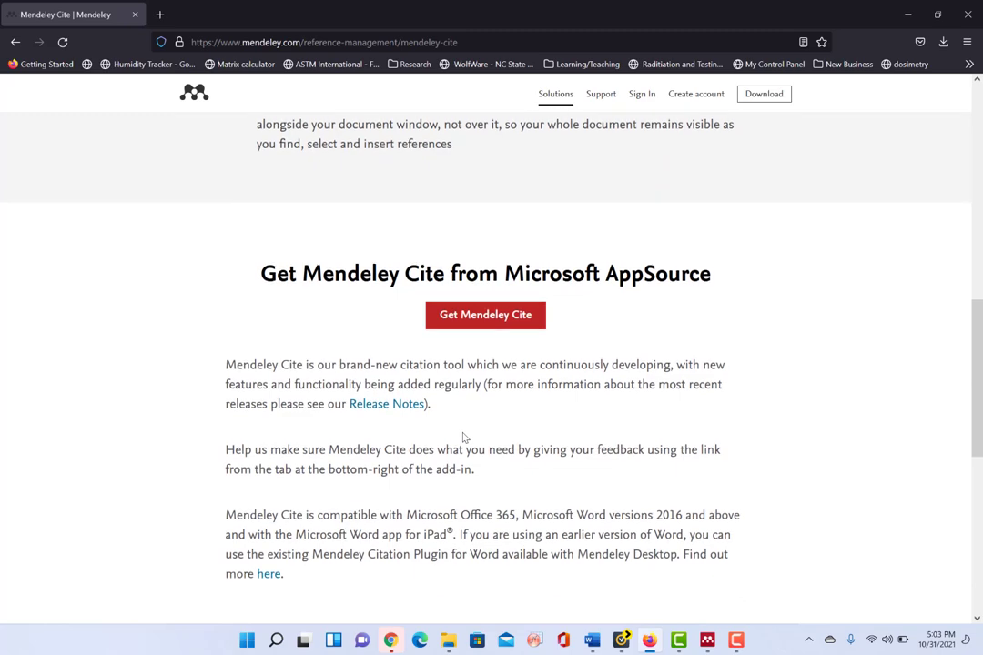
scroll(464, 438, down, 1)
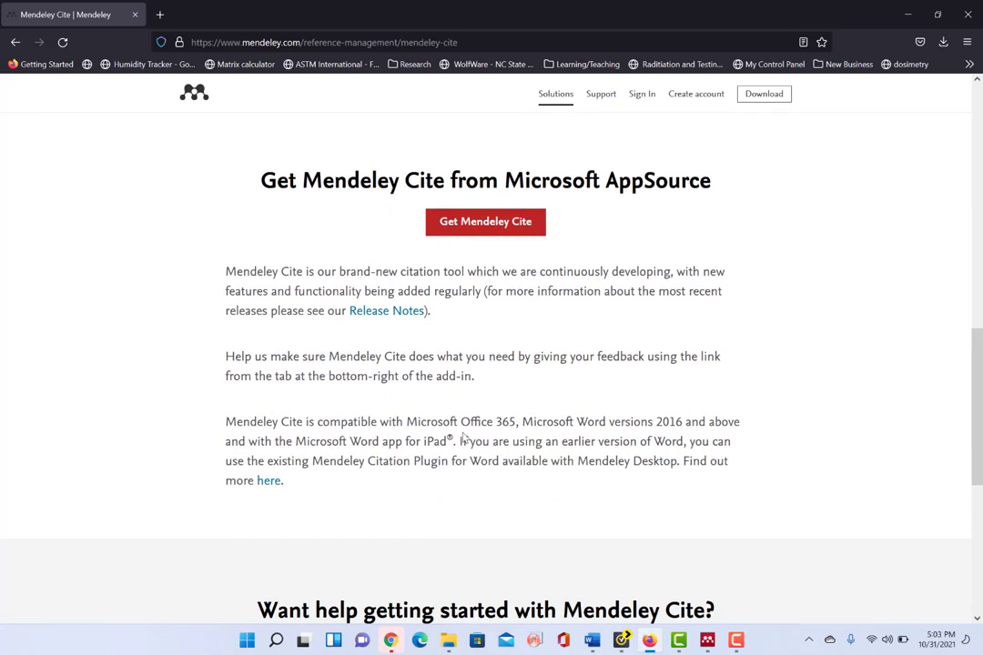
scroll(464, 438, down, 1)
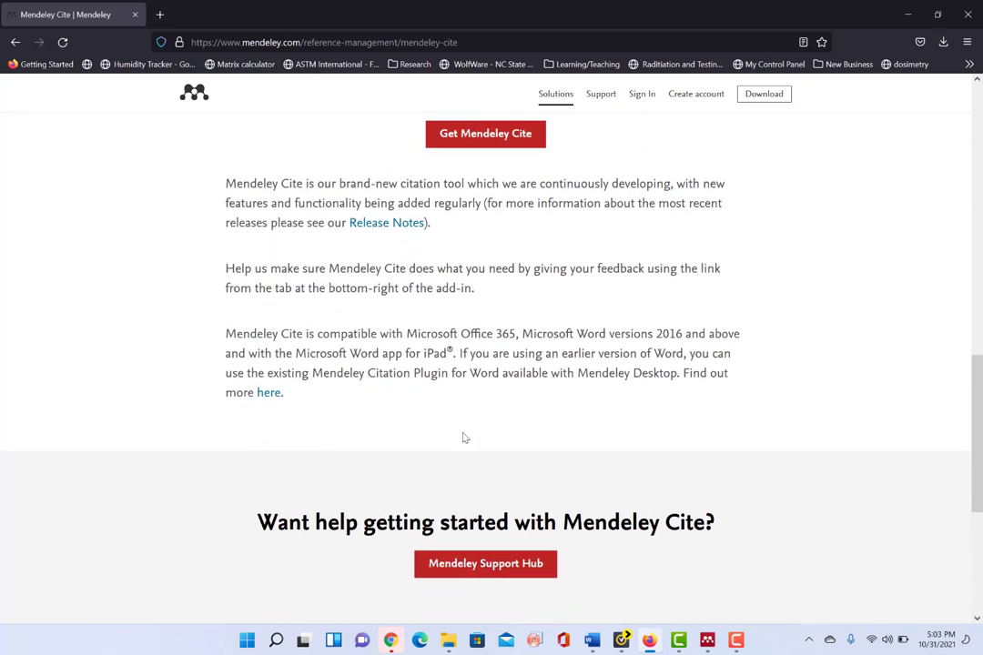
scroll(462, 437, down, 1)
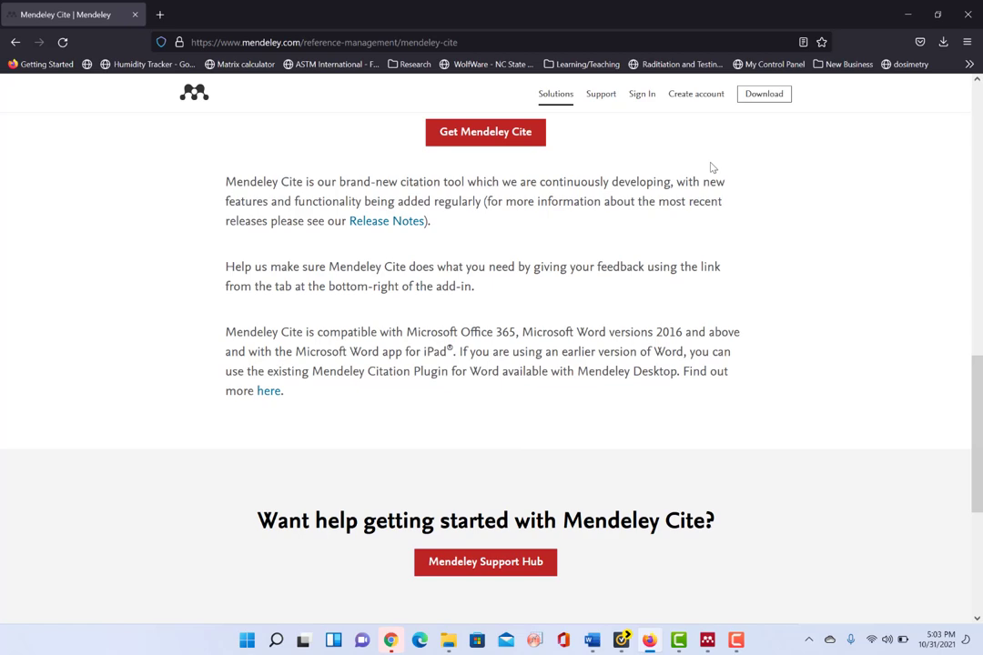
scroll(712, 168, up, 12)
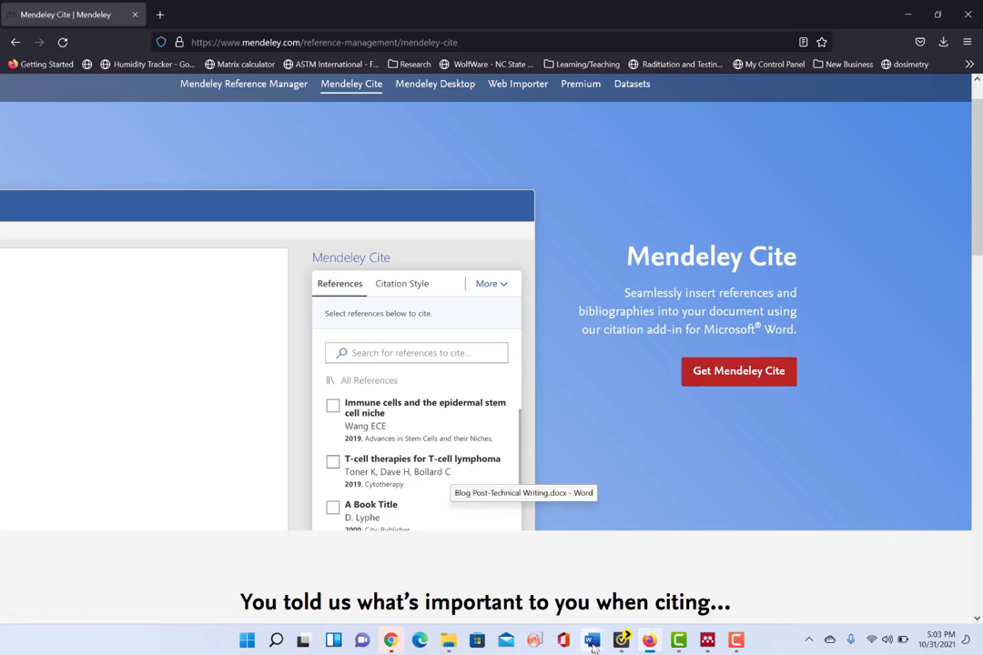
- Switch to the blank Document6 in Word and open the Mendeley Cite add-in
mouse_move(591, 644)
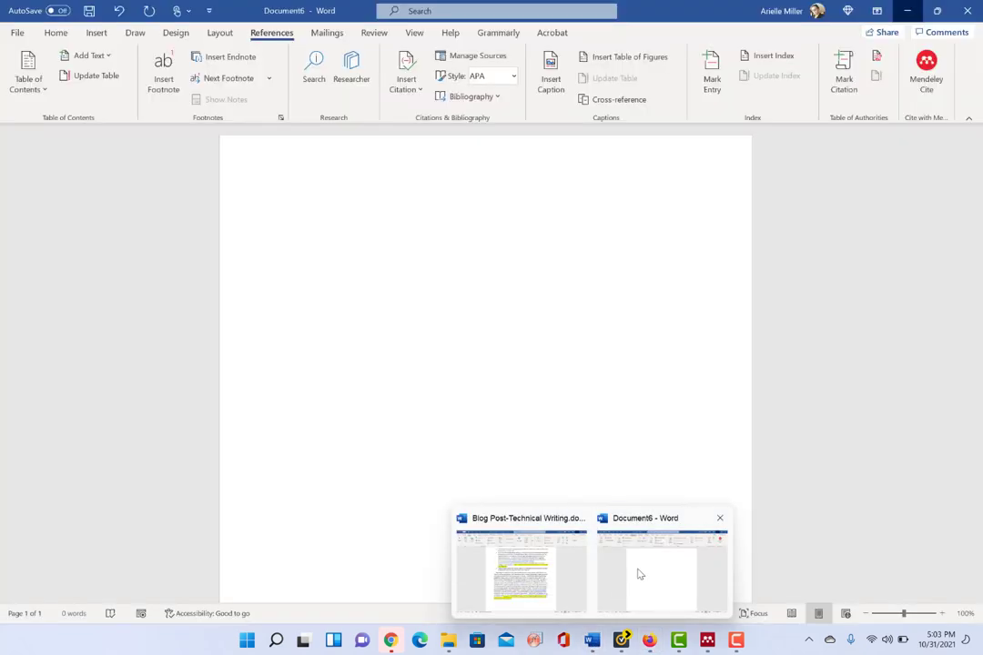
click(638, 572)
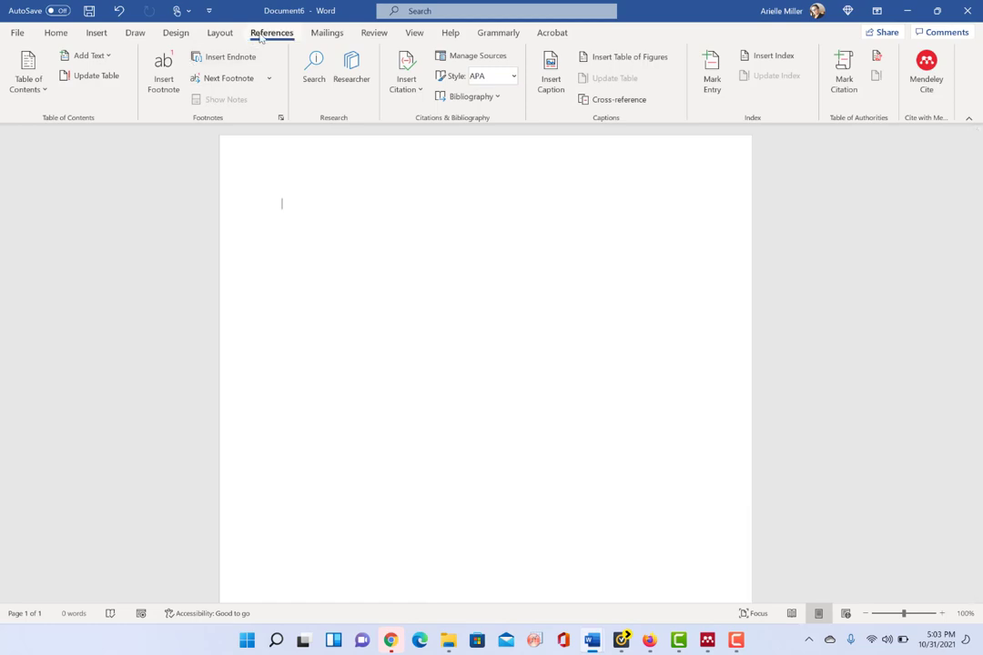
click(219, 33)
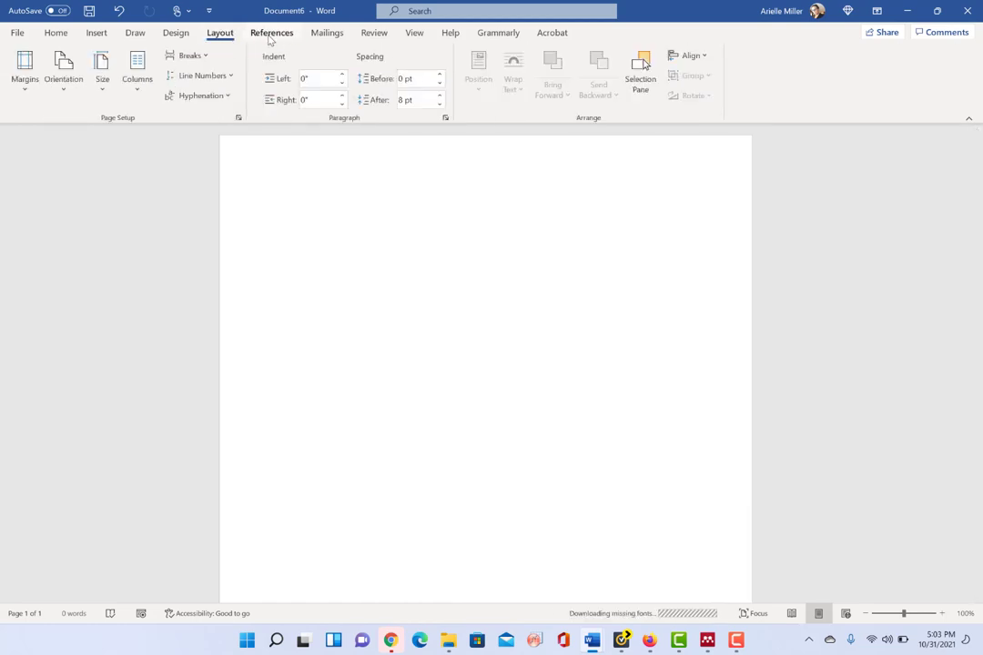
click(269, 34)
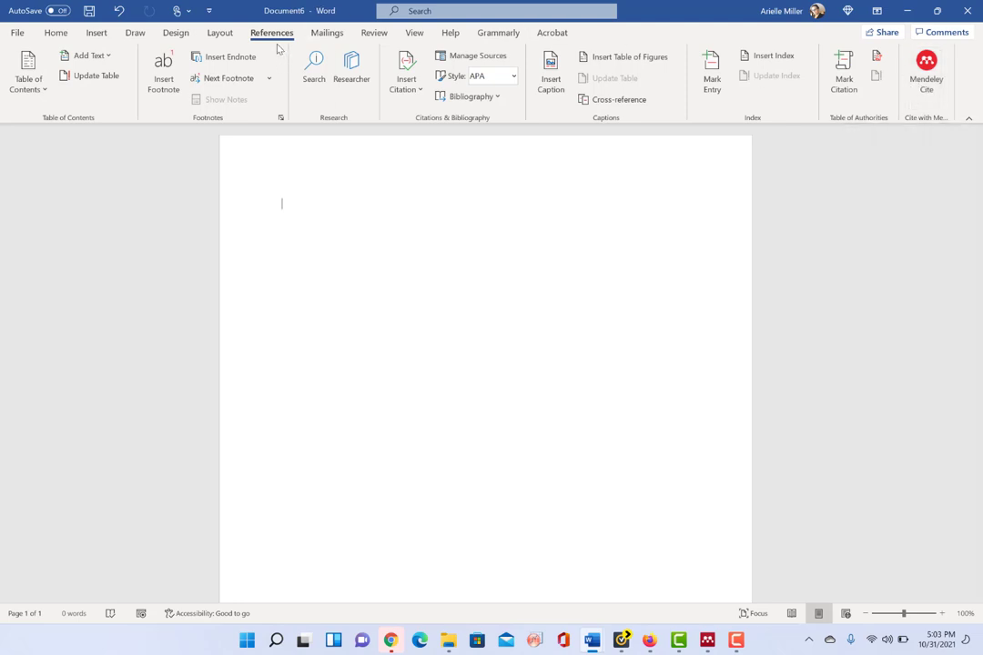
click(939, 81)
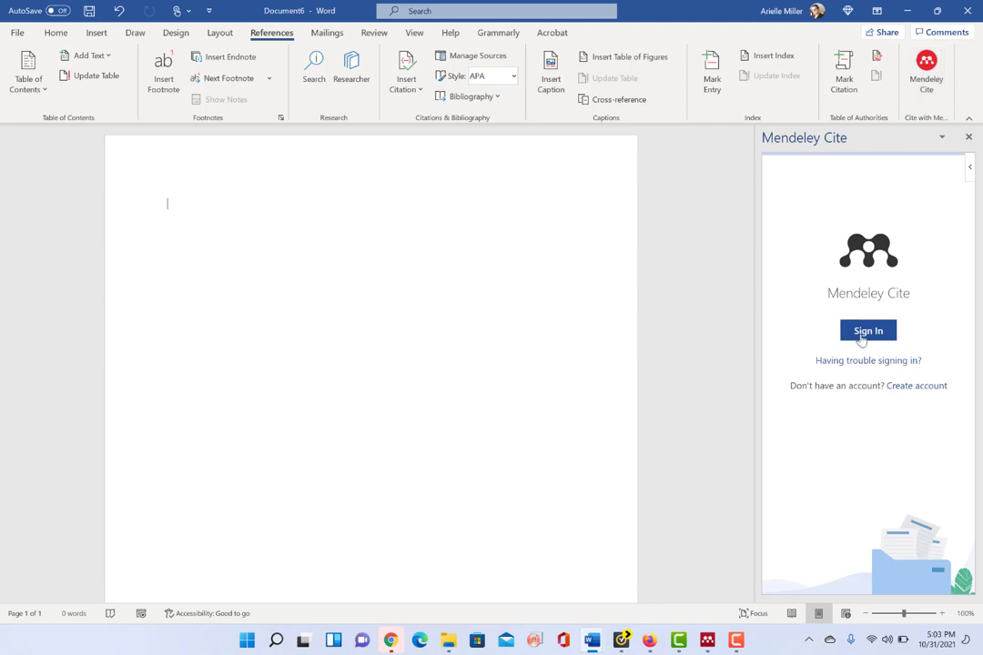
- Sign in to Mendeley Cite with the account password
click(867, 333)
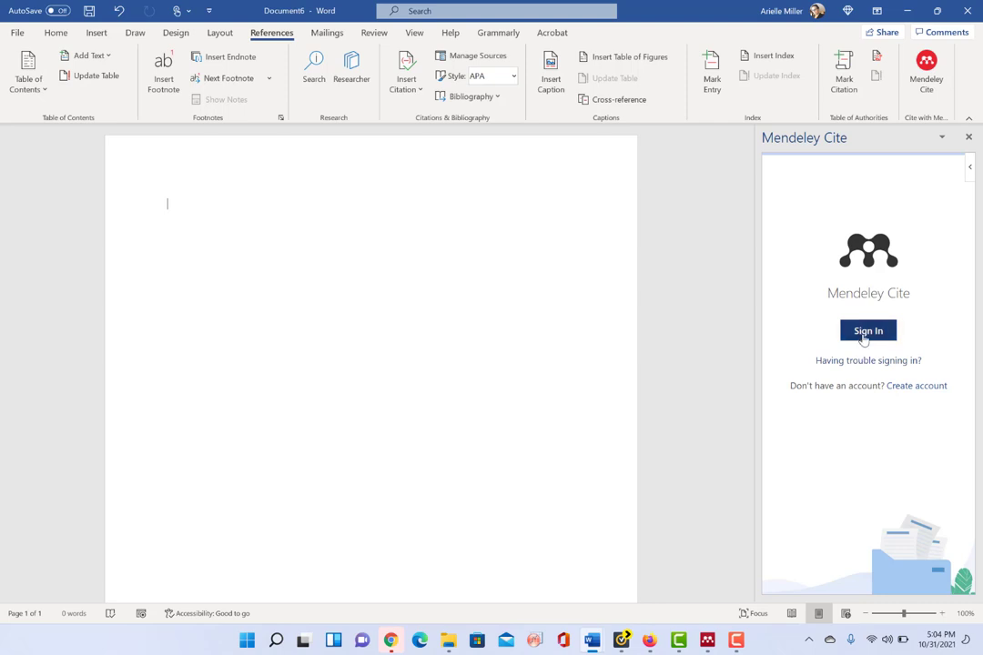
click(865, 334)
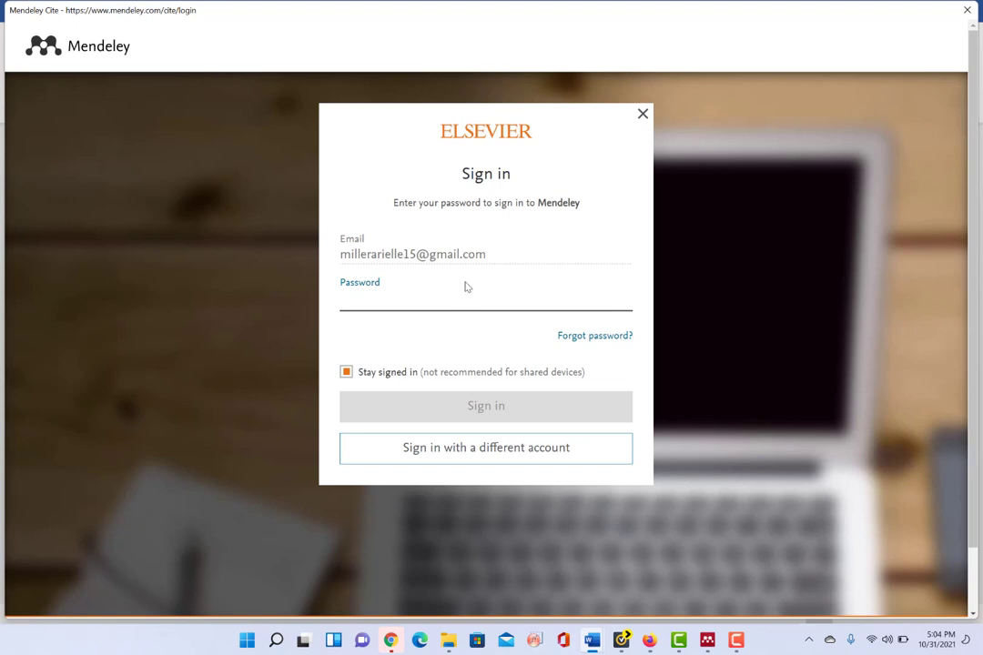
text(•••••••••••••)
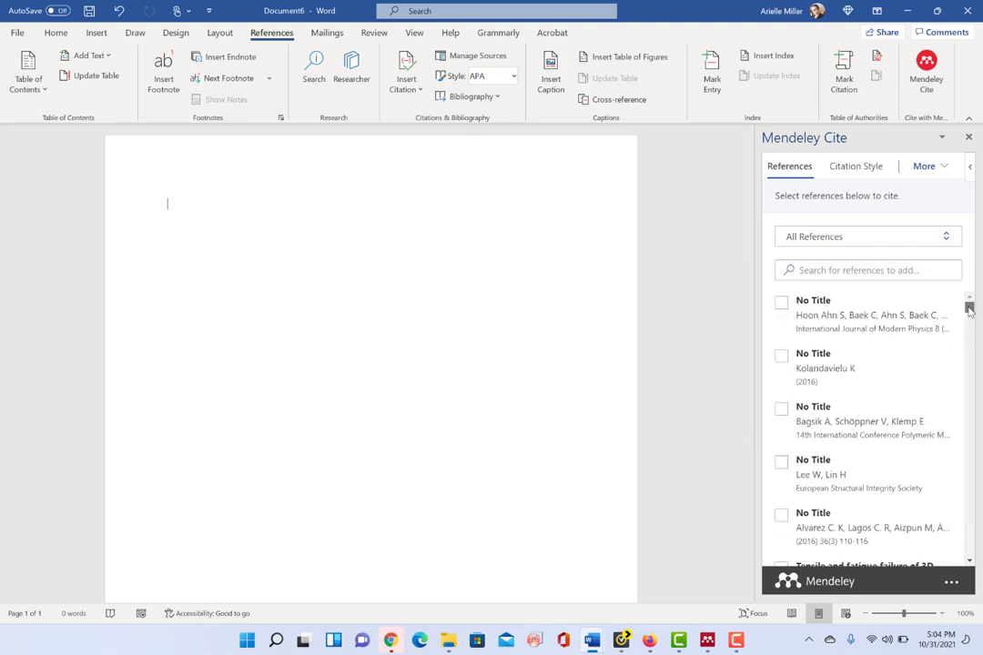
- Browse the synced reference library under All References in Mendeley Cite
drag(969, 309, 970, 316)
scroll(969, 316, up, 2)
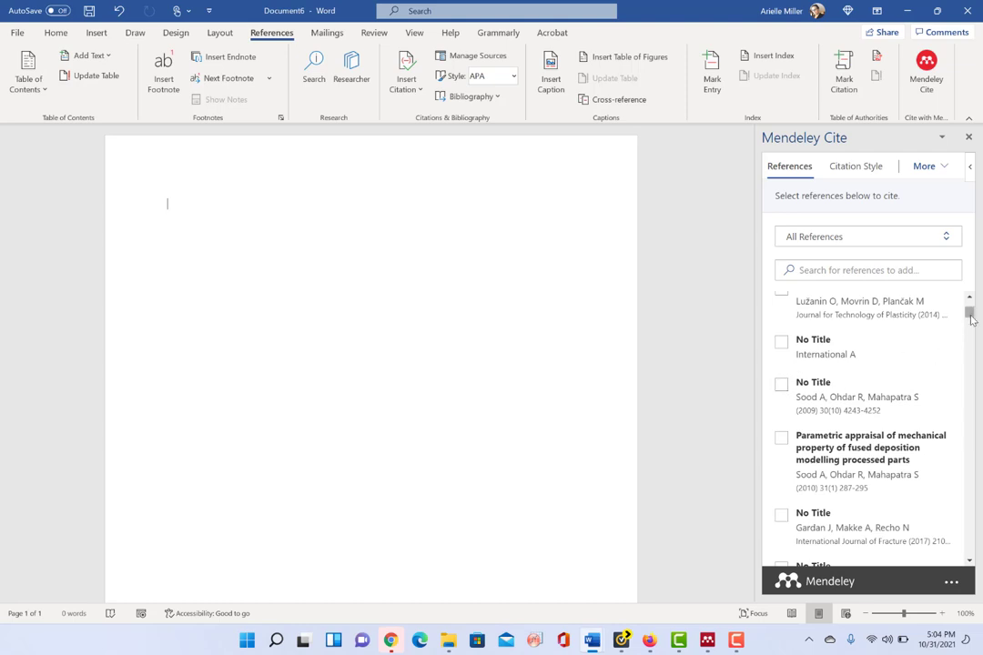
drag(969, 312, 972, 324)
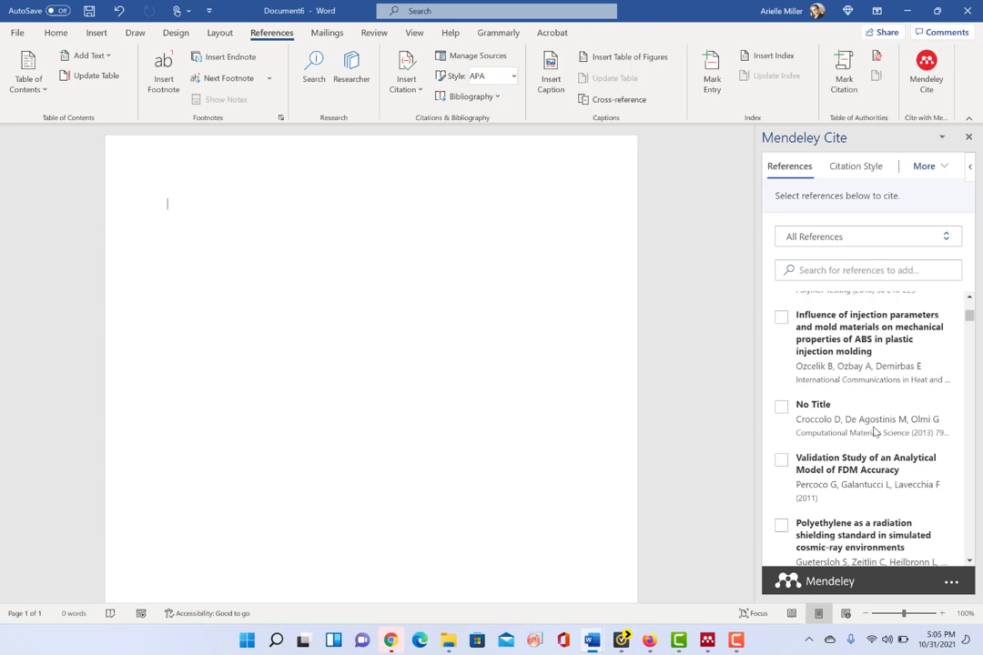
- Switch to Mendeley Desktop and minimize the Word and browser windows behind it
click(707, 645)
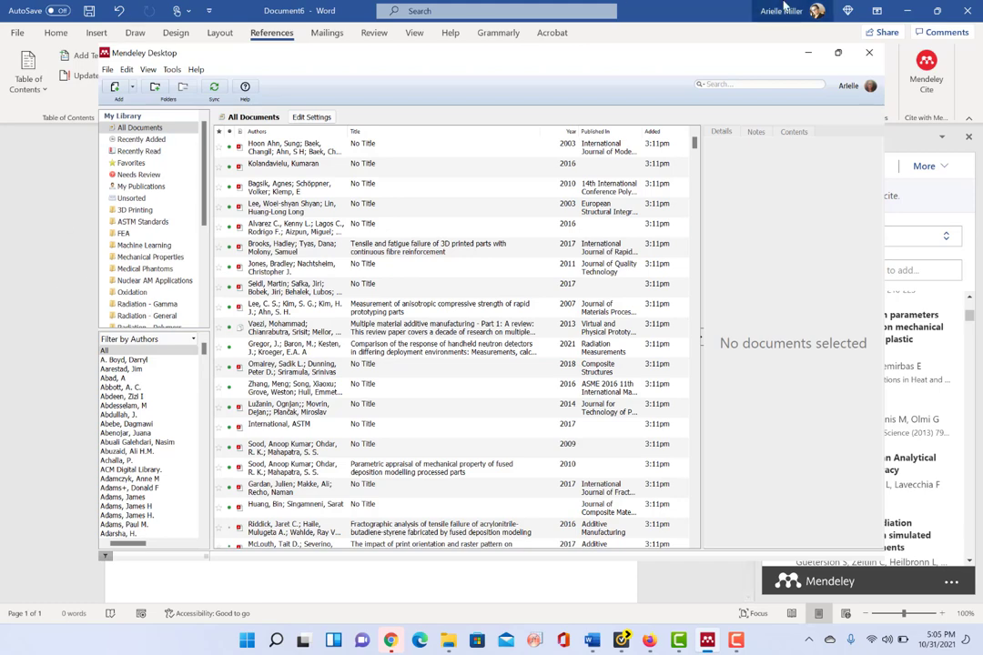
click(784, 7)
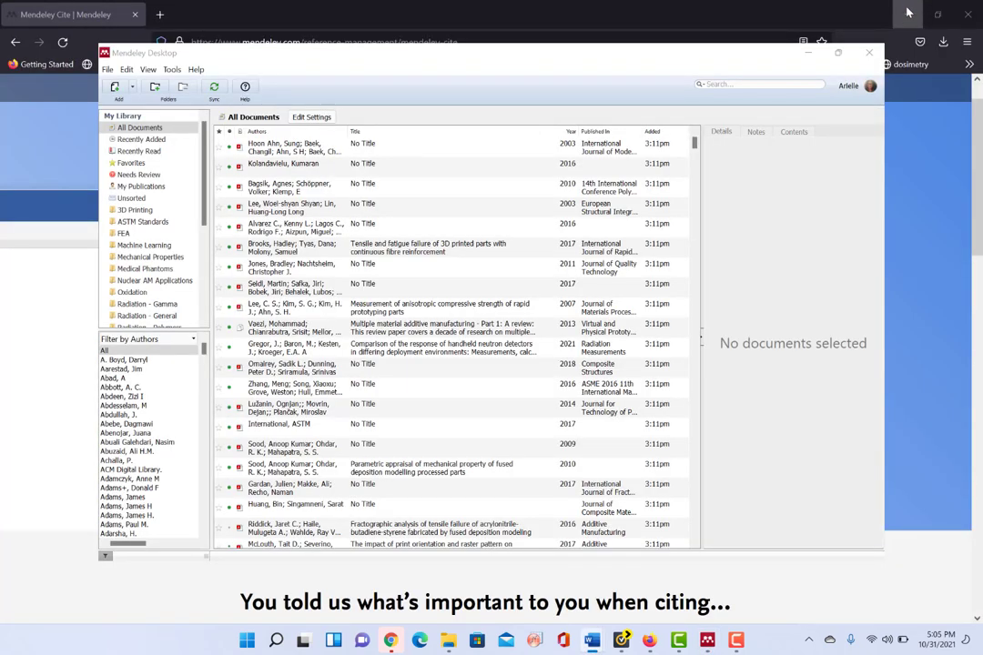
click(907, 13)
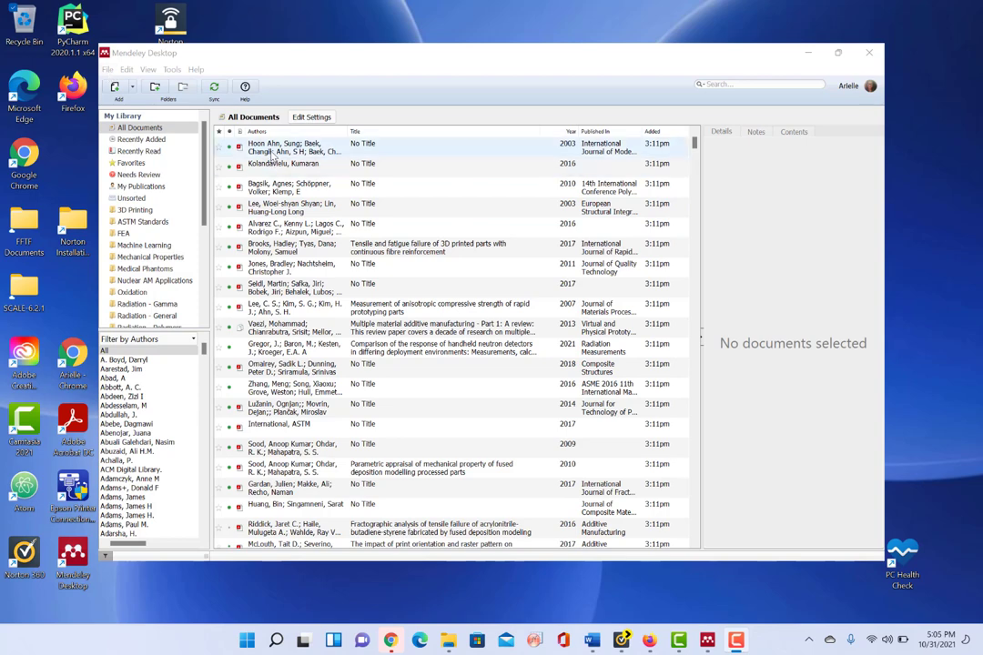
click(108, 70)
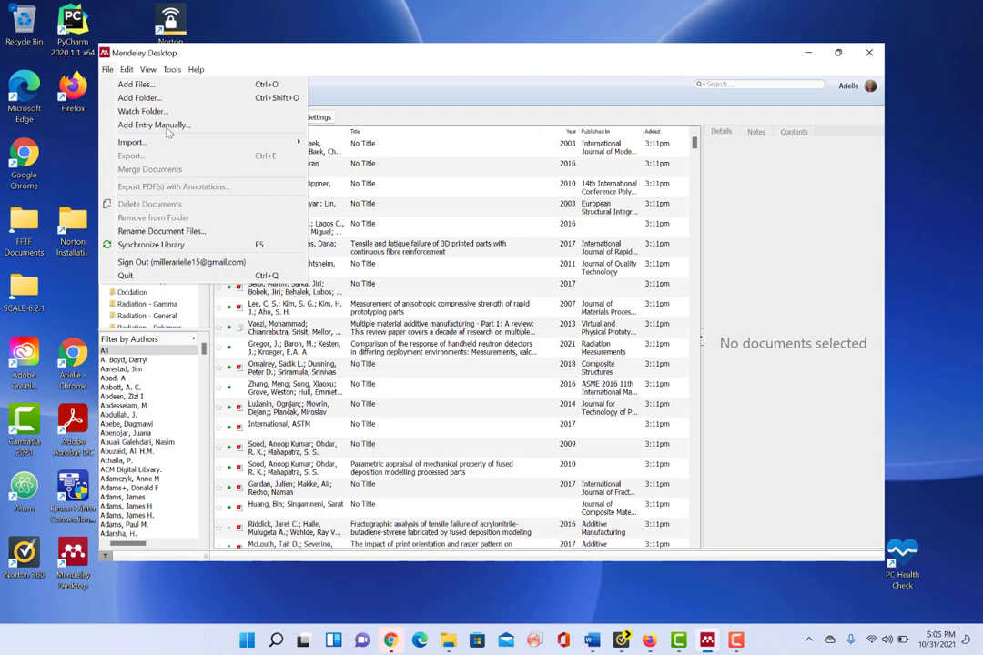
click(125, 55)
click(126, 70)
mouse_move(151, 76)
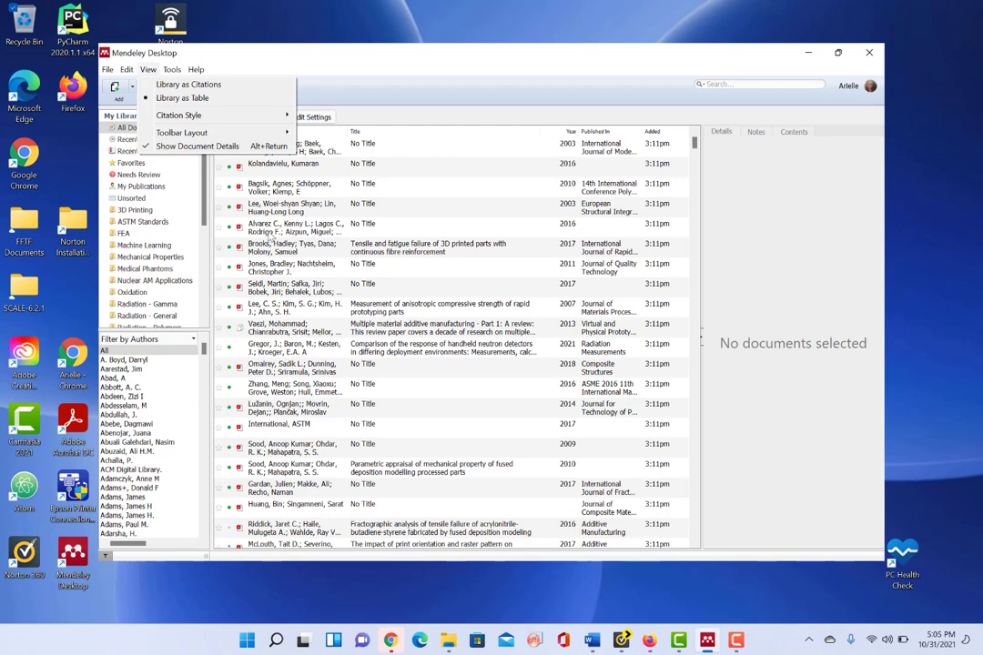
click(290, 265)
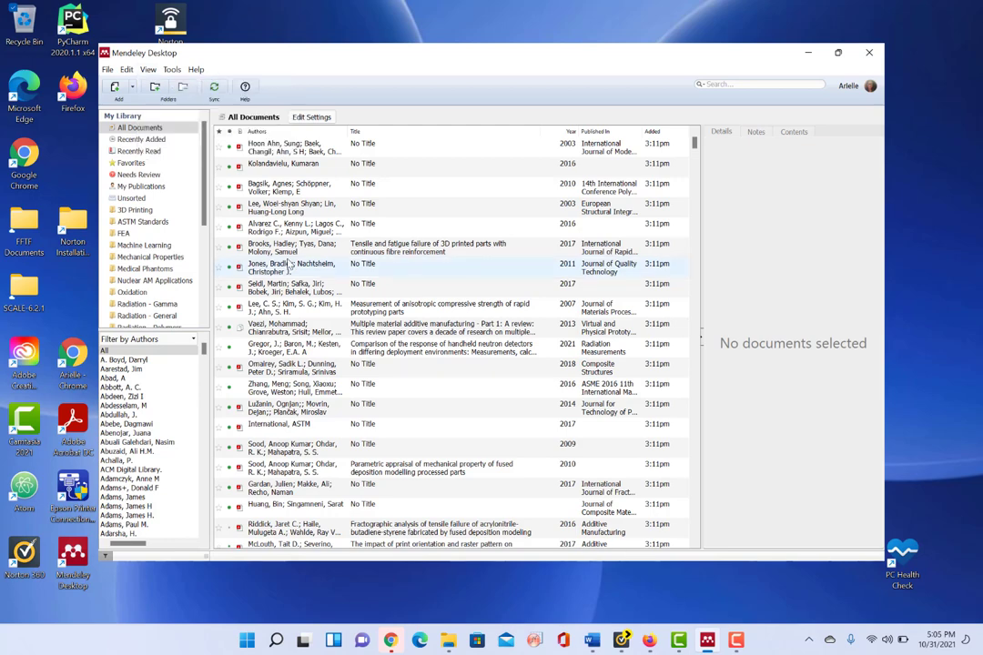
click(110, 70)
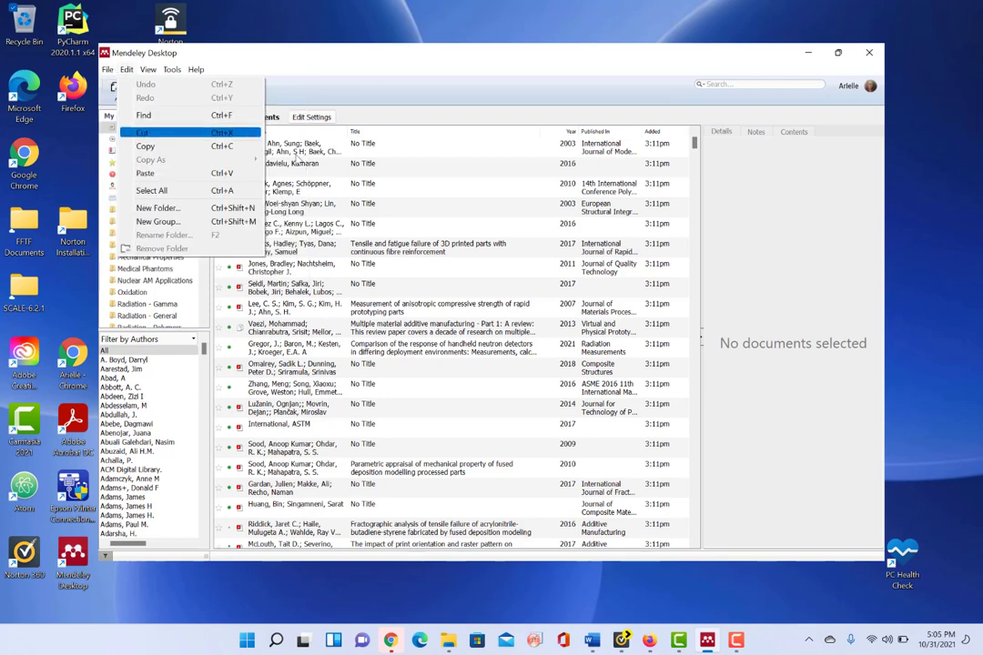
click(291, 226)
- Show the details of the untitled 2011 Journal of Quality Technology article, and minimize Mendeley Desktop
click(342, 265)
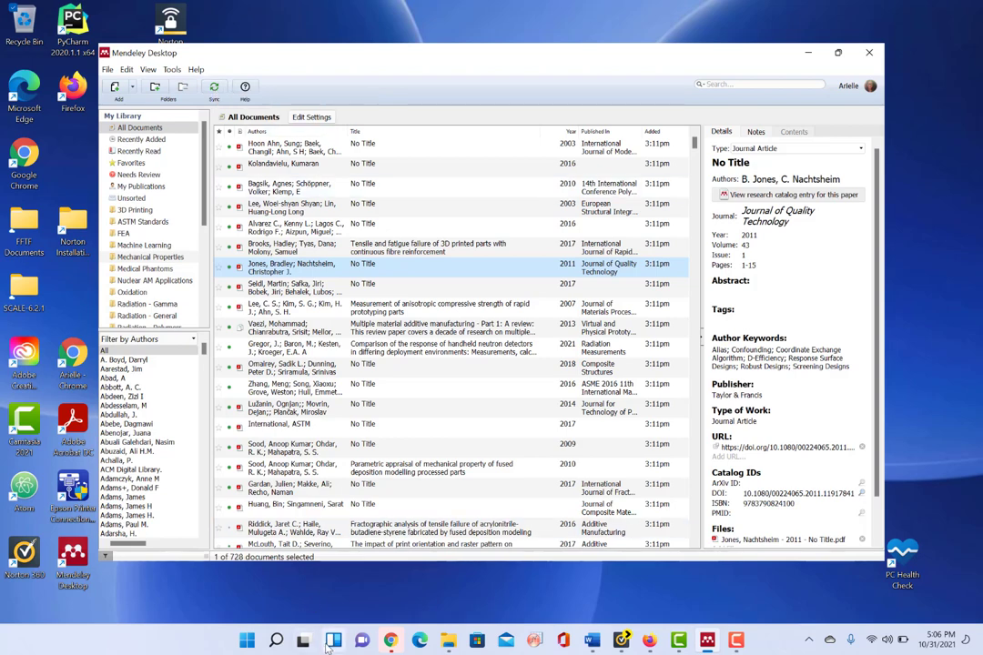
click(707, 639)
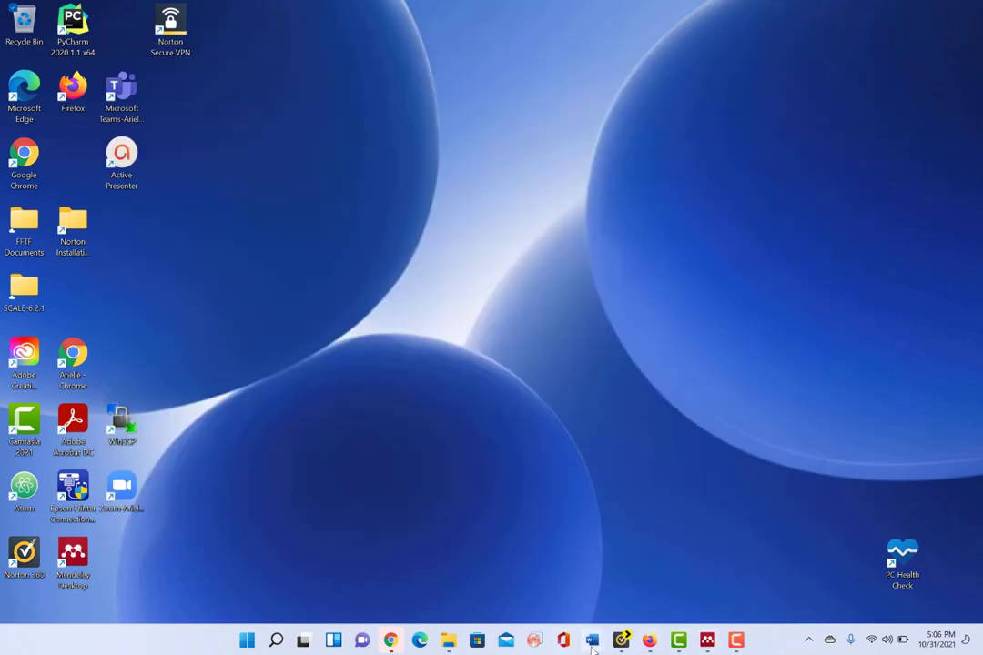
- Switch back to the blank Word document and review the citation styles offered by Mendeley Cite
mouse_move(591, 640)
click(686, 565)
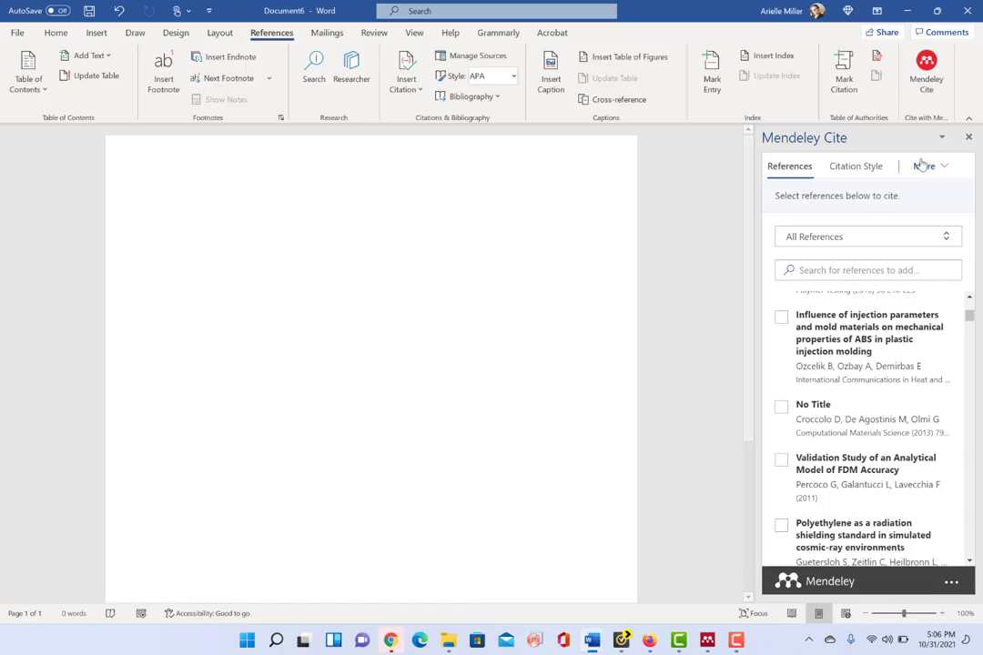
click(866, 169)
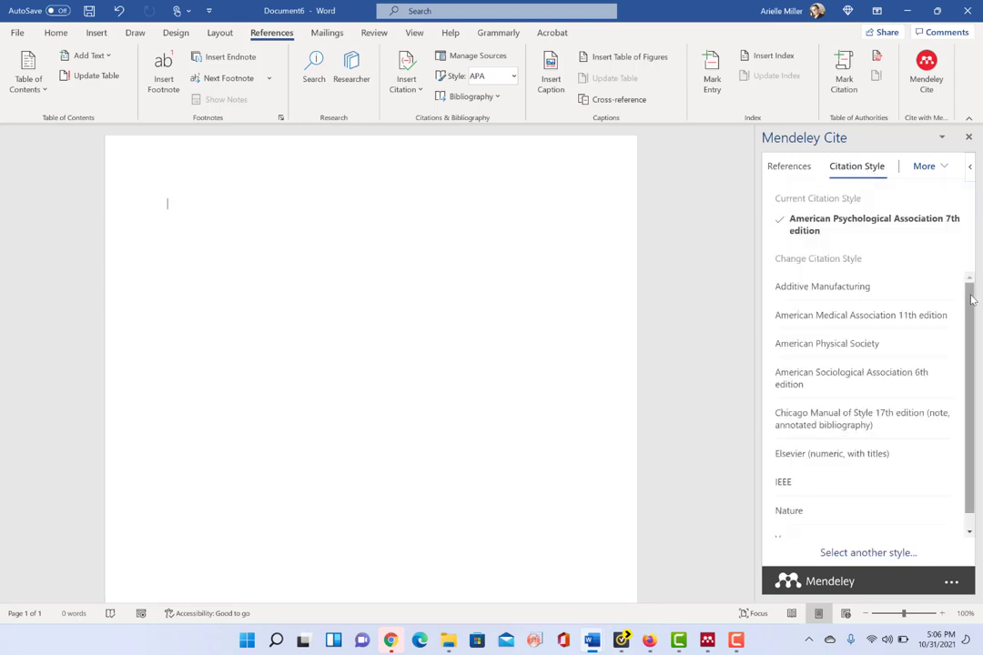
scroll(970, 348, down, 1)
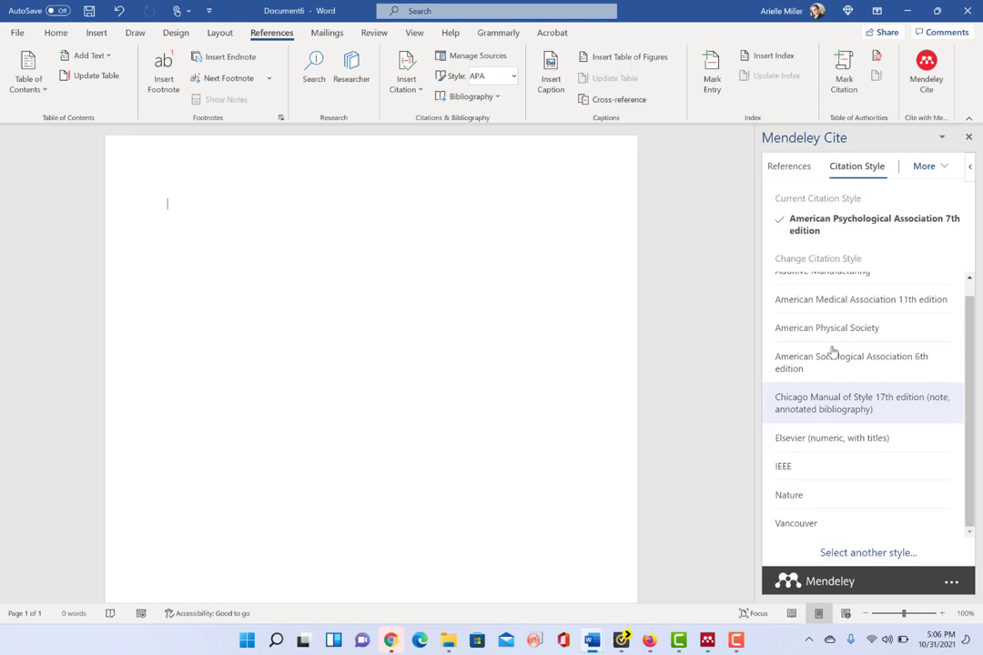
- Search the additional citation styles for "acs", close the search without choosing a style, and browse the reference list
click(851, 554)
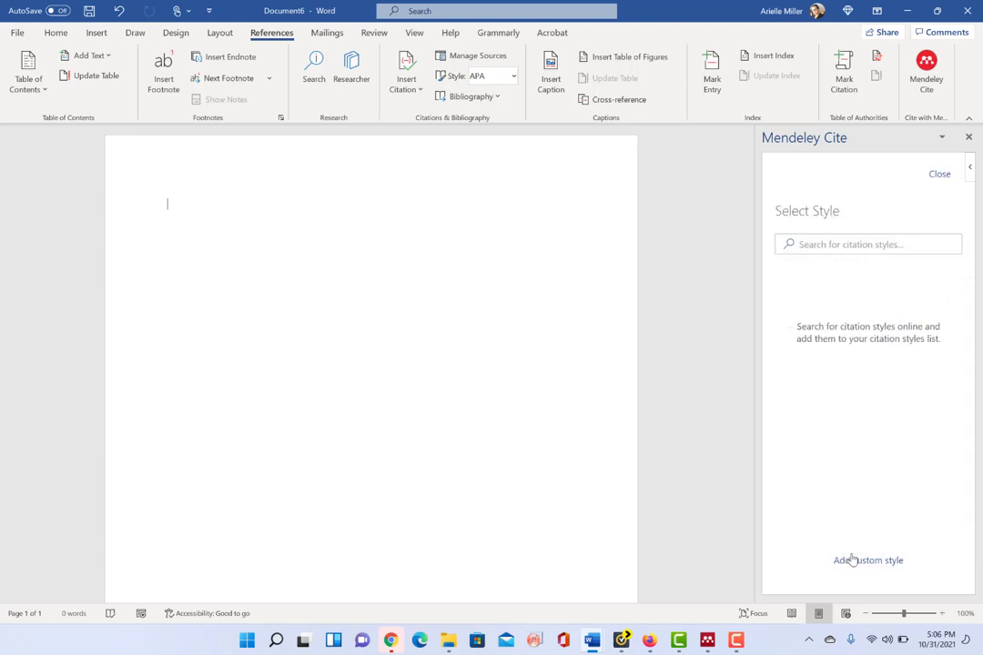
click(855, 251)
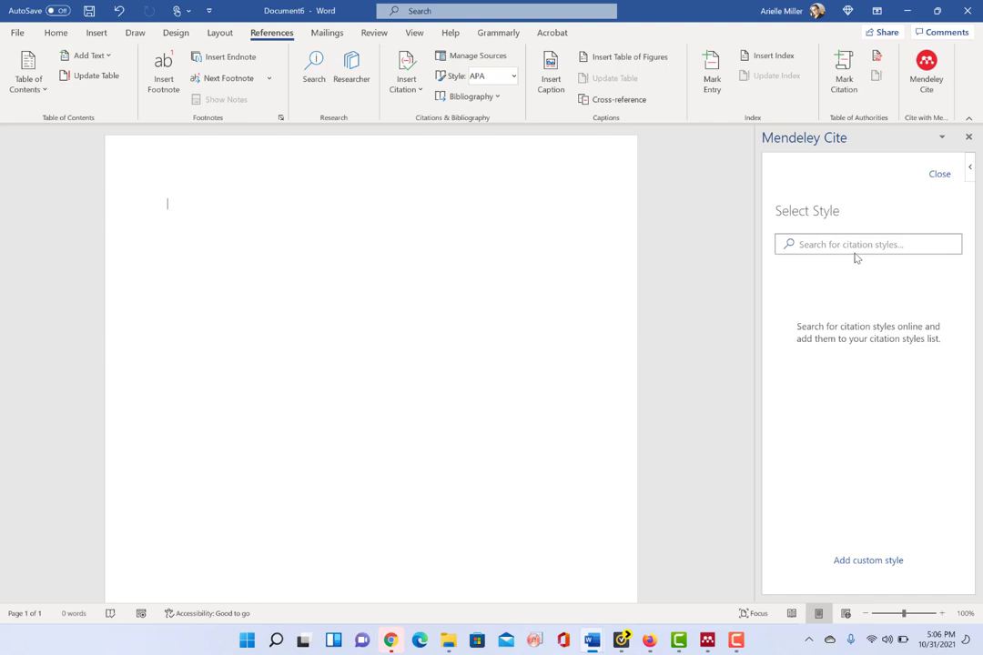
text(acs)
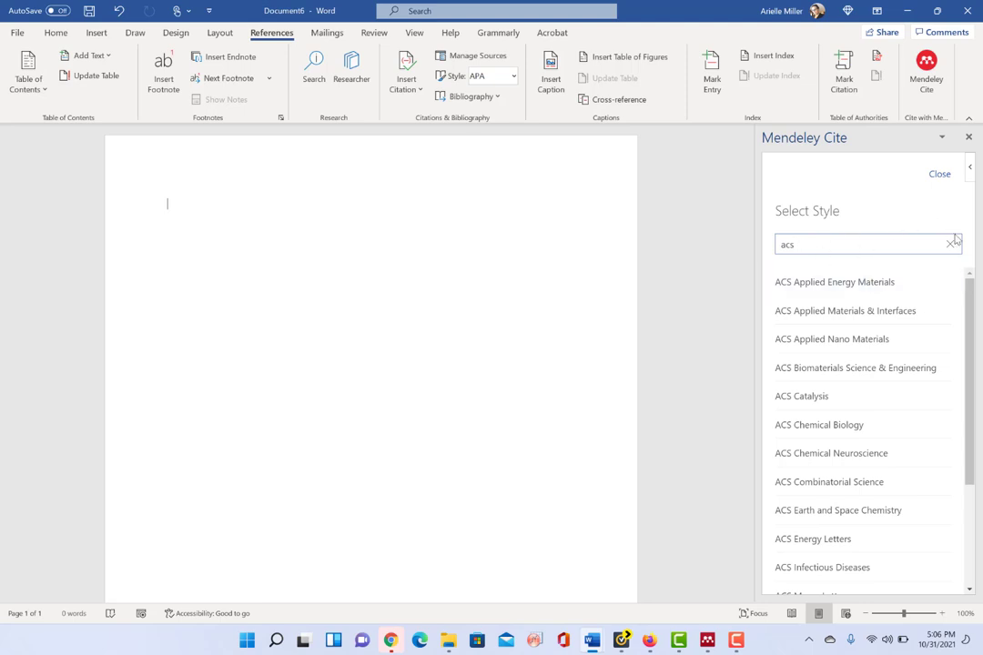
click(941, 173)
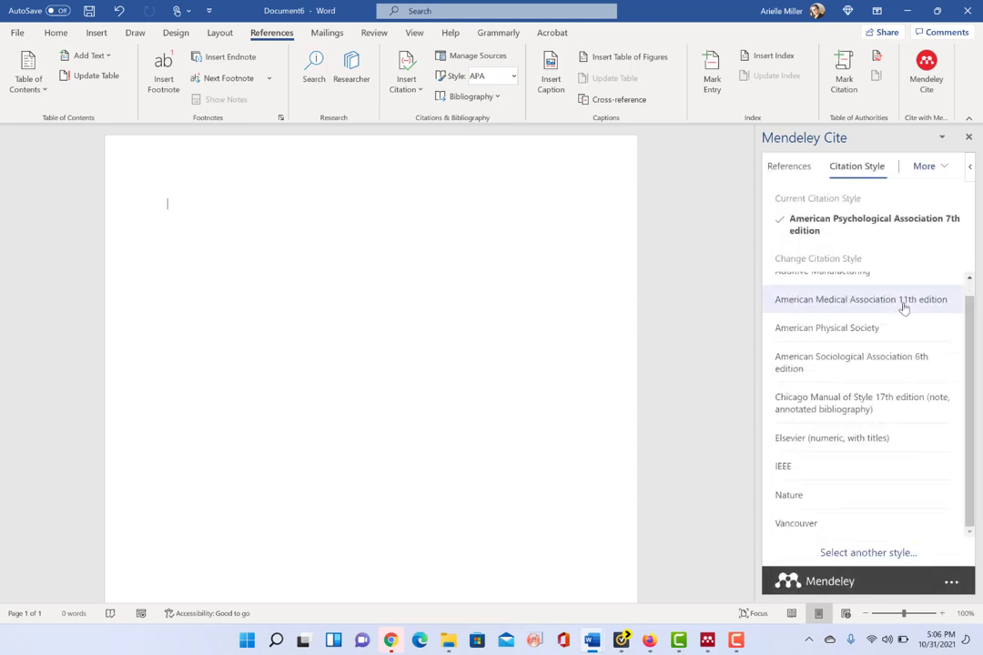
click(799, 170)
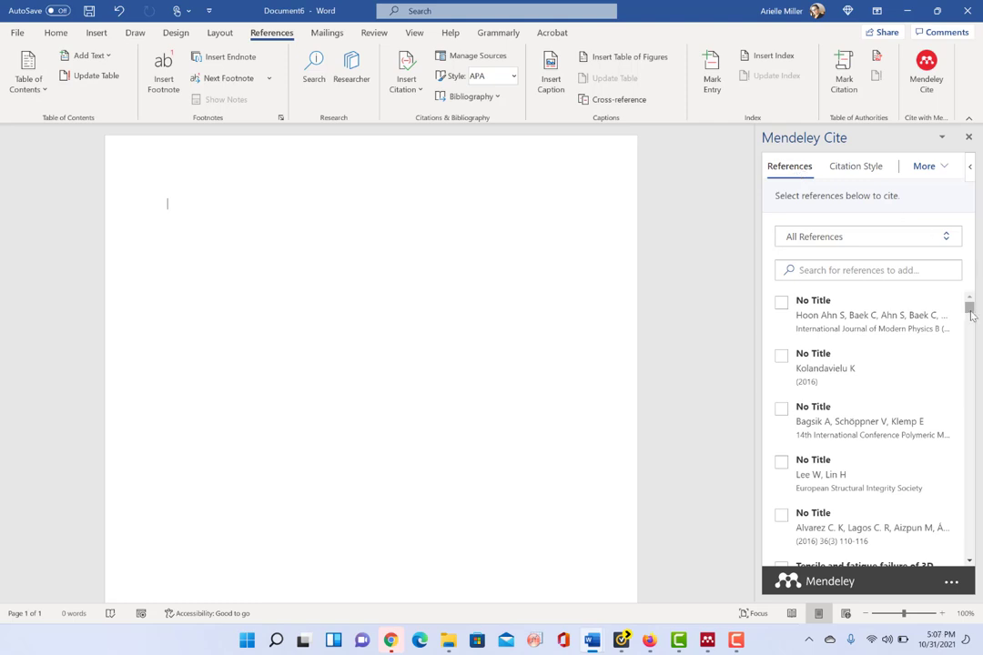
drag(969, 311, 972, 343)
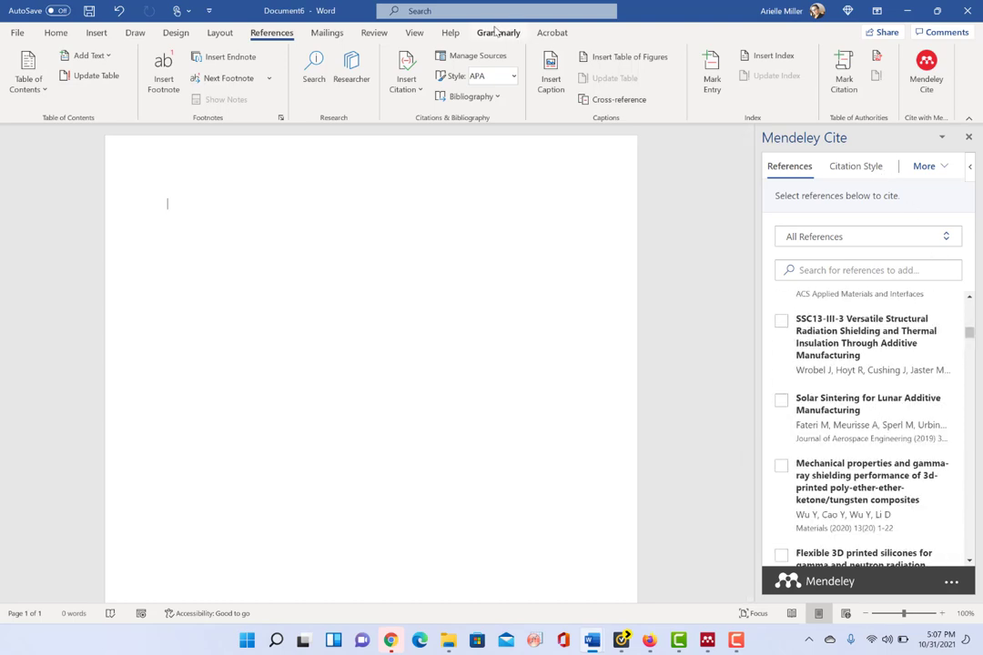
- Change the document's citation style in Mendeley Cite to IEEE
click(879, 172)
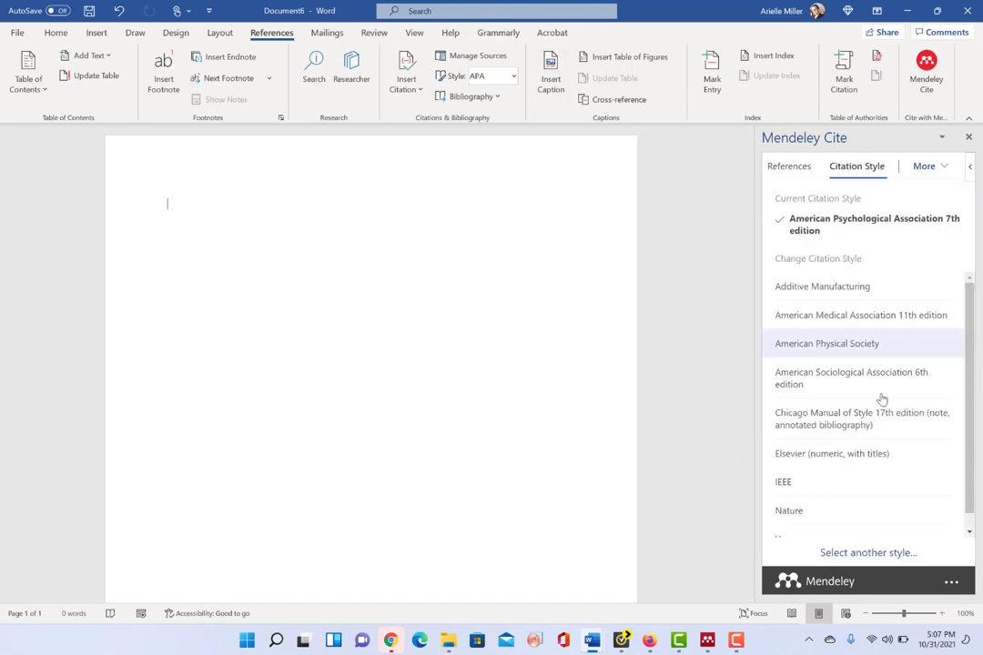
click(856, 483)
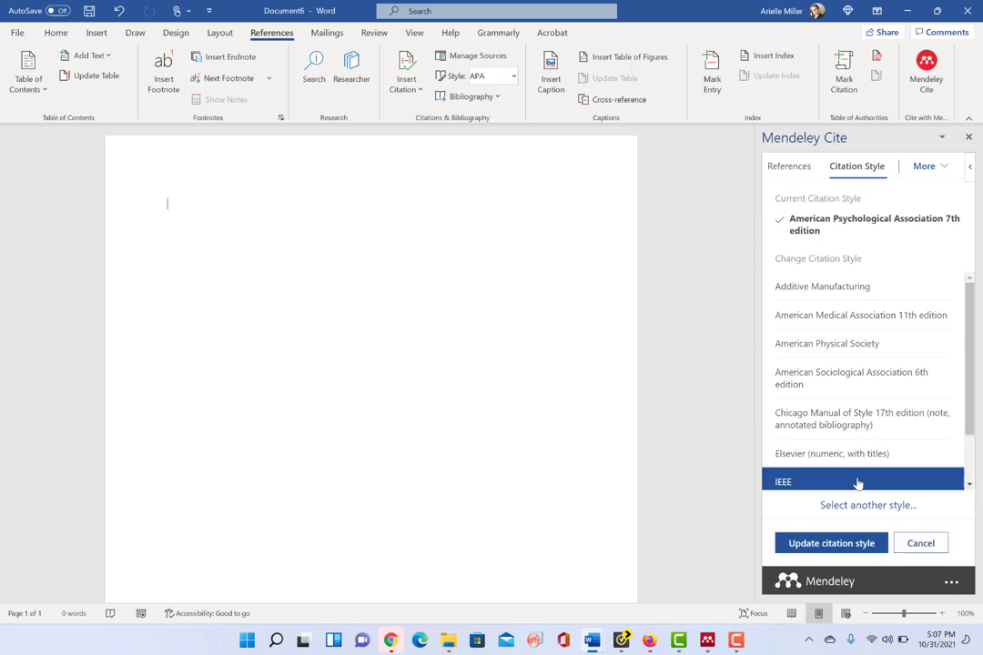
click(813, 545)
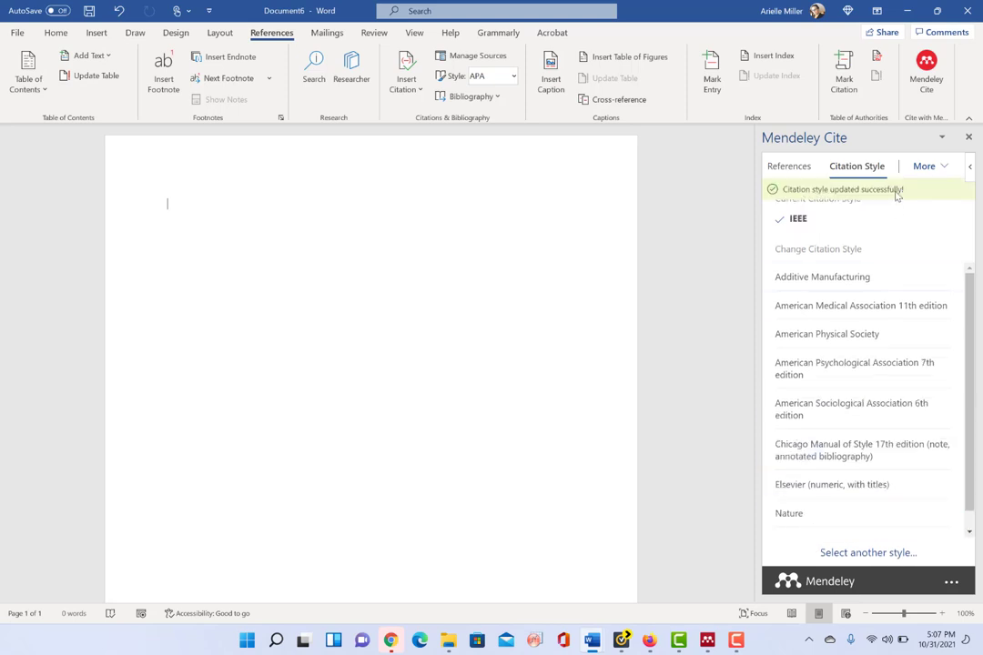
- Return to the Mendeley Cite references and write "This is a sentence from a bunch of cited sources ." in the document
click(798, 172)
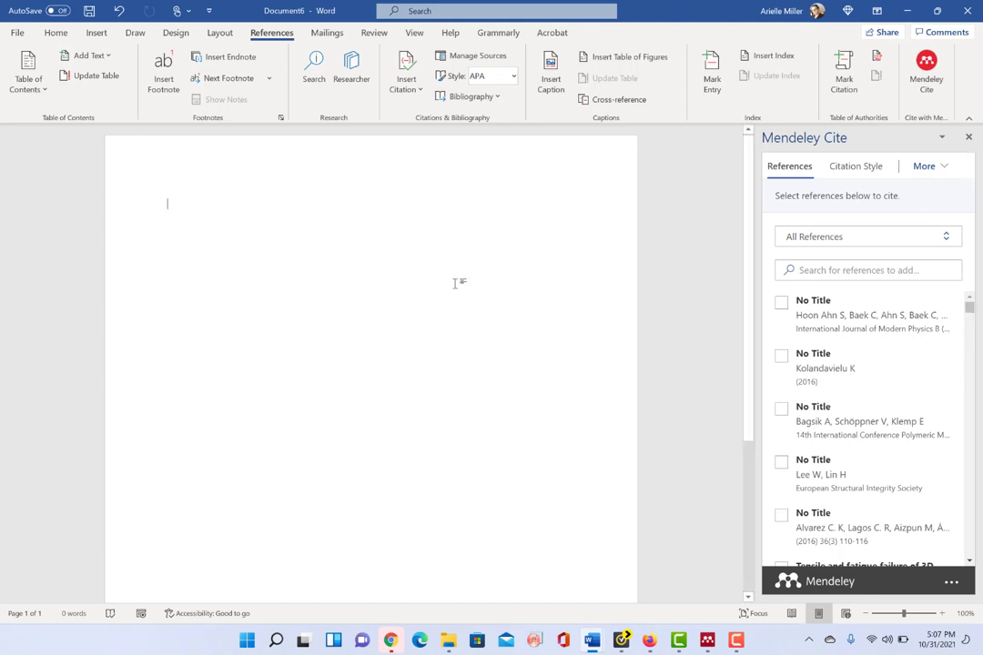
text(This is a)
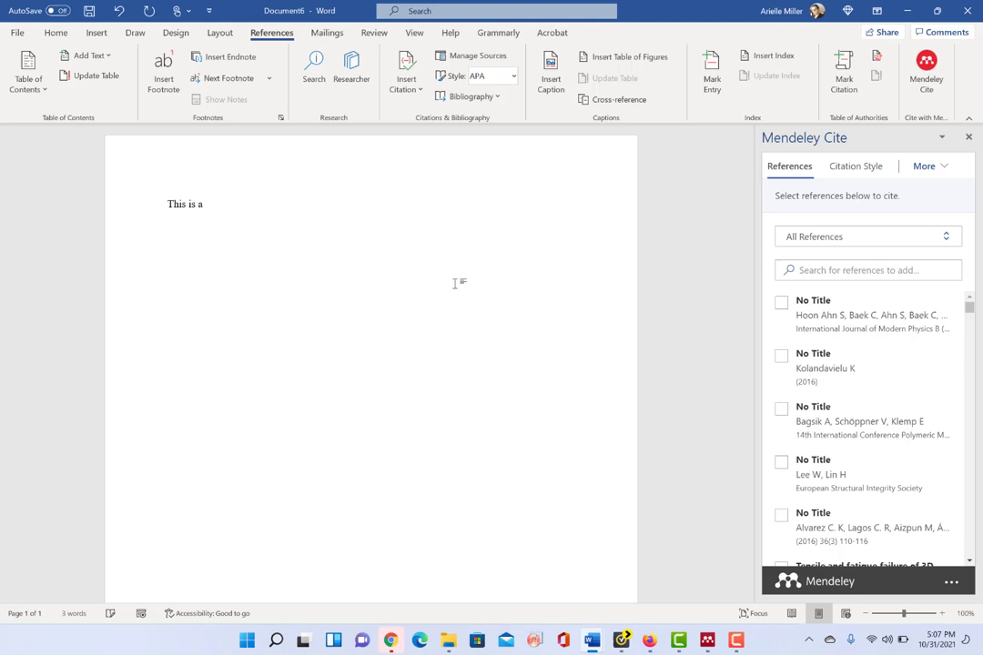
text(sentence from a bunch of cited)
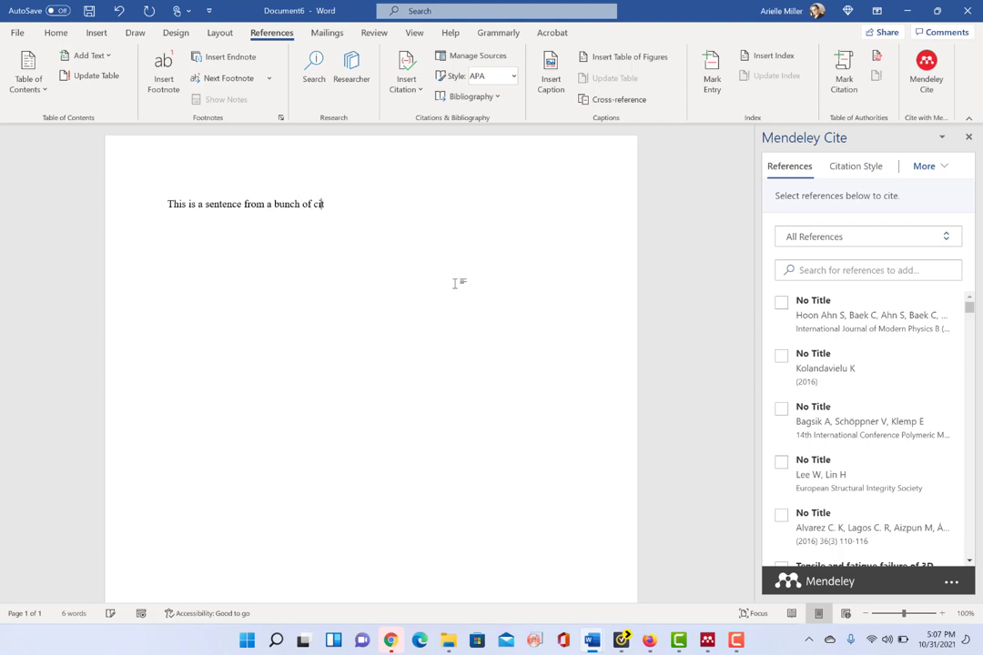
text( sourc)
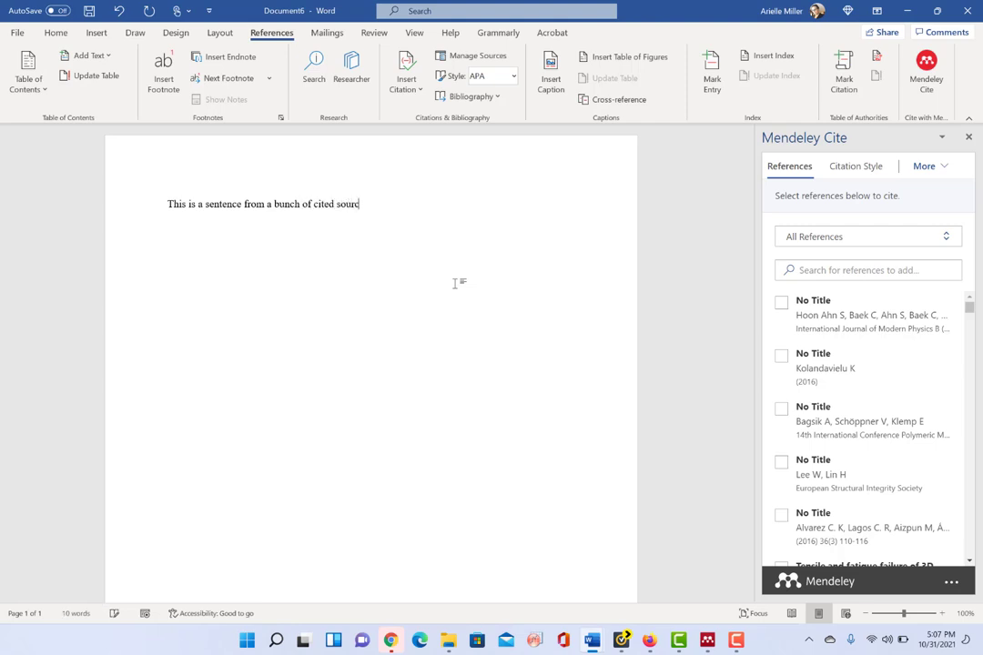
text(es.)
- Cite the PC/ABS cyclic loading, ABS injection molding, FDM accuracy and polyethylene radiation shielding references together just before the sentence's period
scroll(861, 416, down, 10)
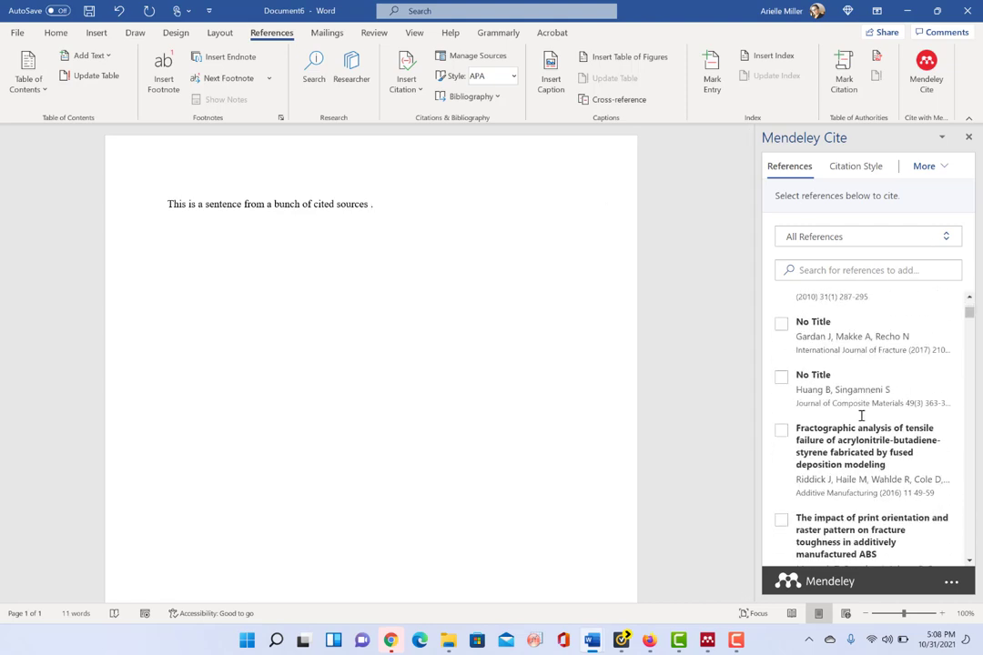
scroll(861, 416, up, 2)
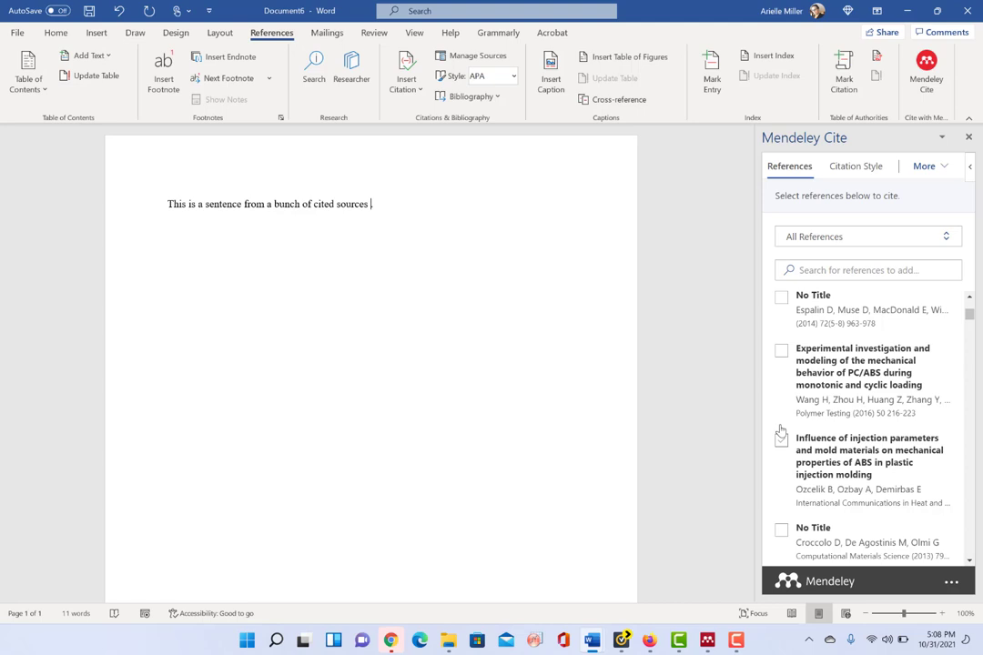
click(781, 441)
click(781, 360)
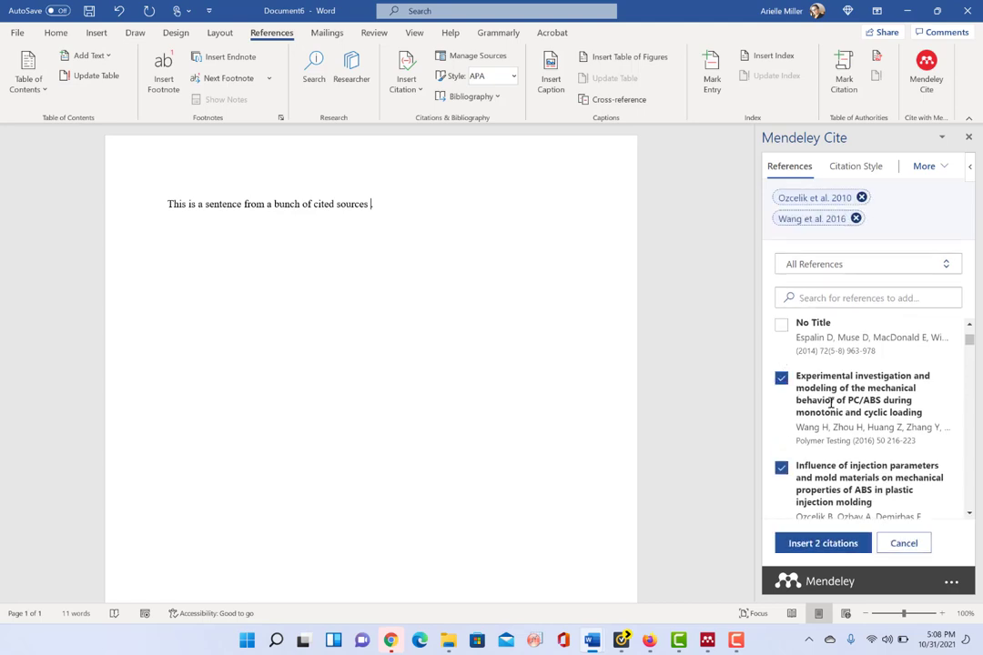
scroll(829, 403, down, 3)
click(781, 454)
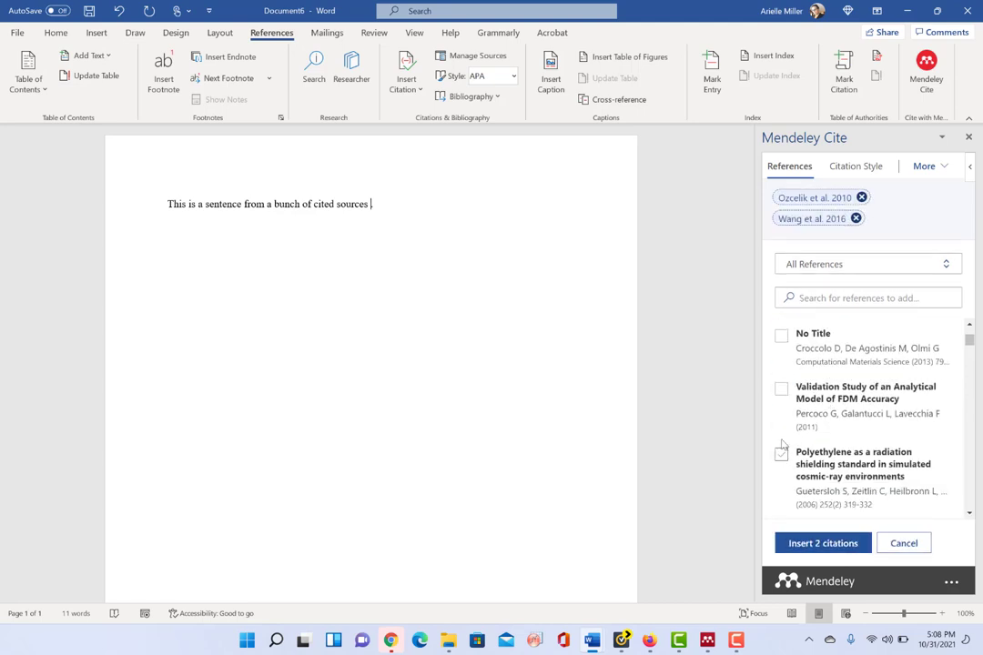
click(781, 412)
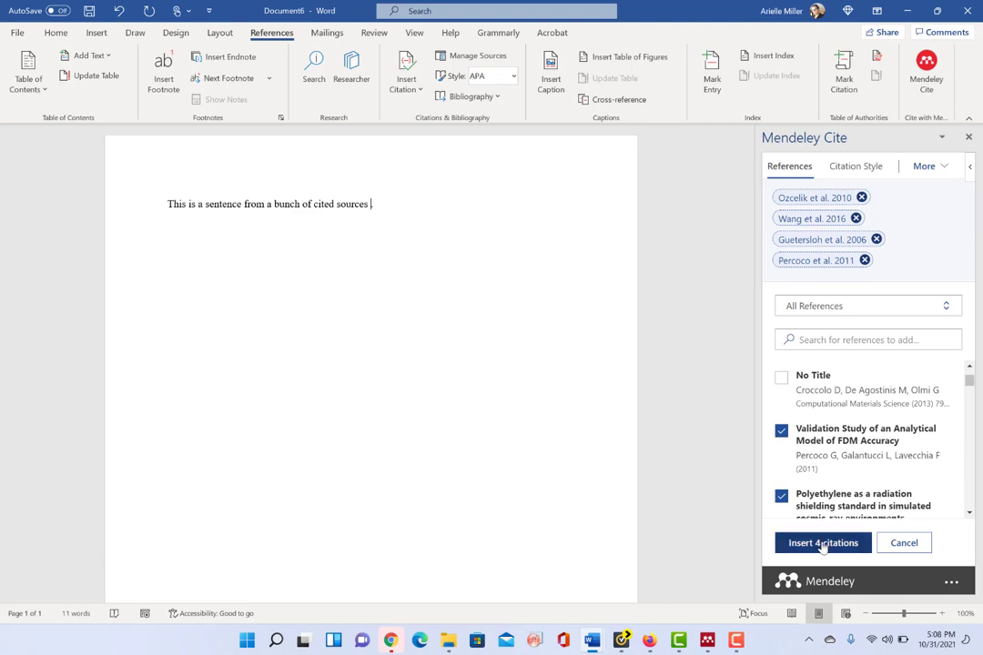
click(370, 204)
click(801, 543)
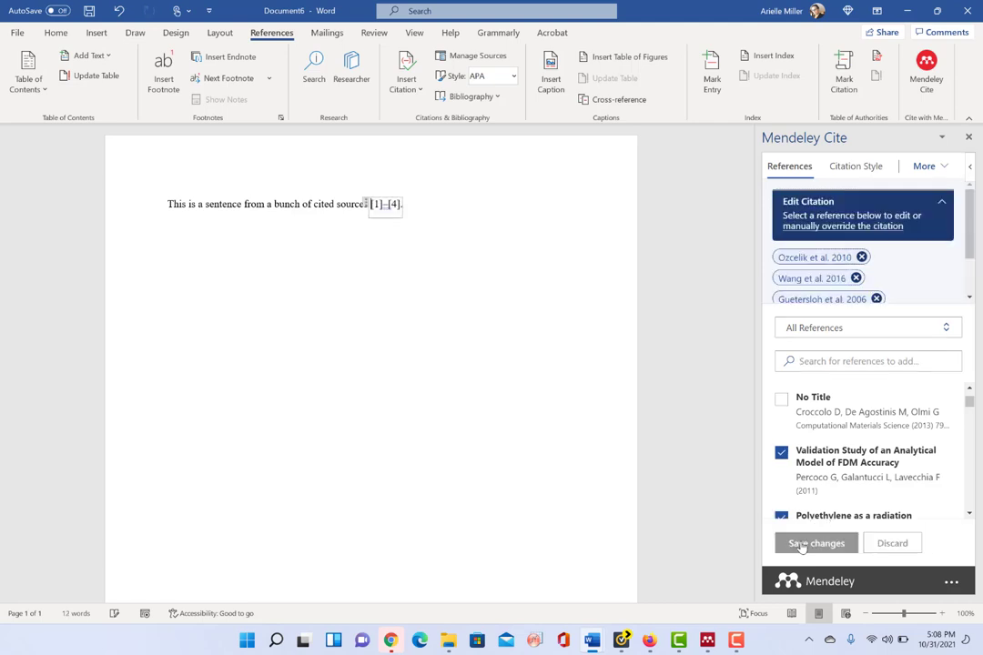
click(403, 193)
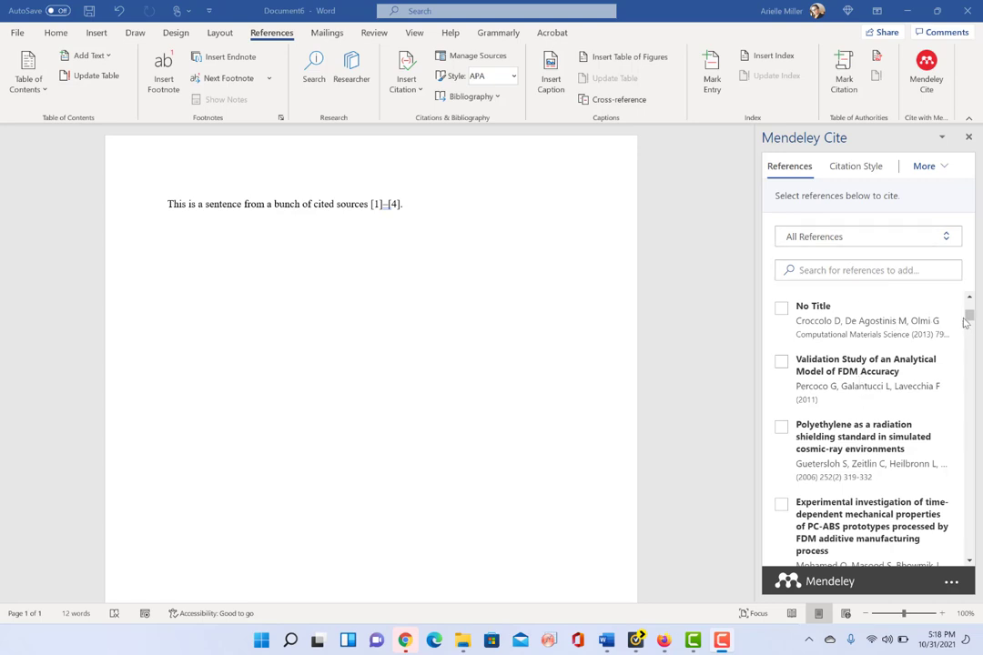
- Limit the reference list to the Medical Phantoms collection and browse the references it contains
scroll(967, 376, down, 5)
scroll(967, 377, down, 3)
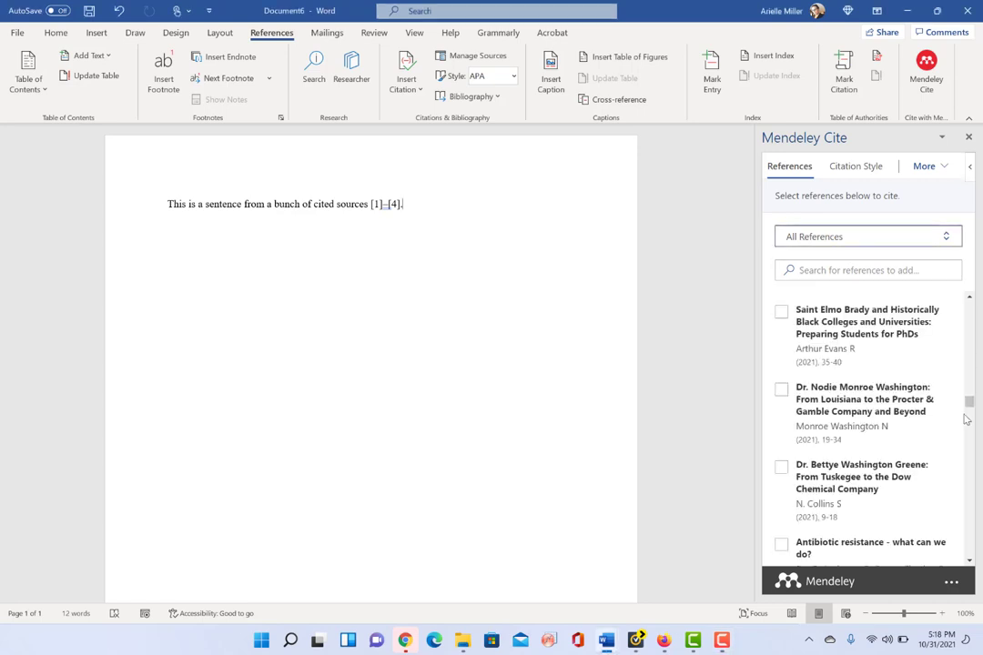
click(947, 238)
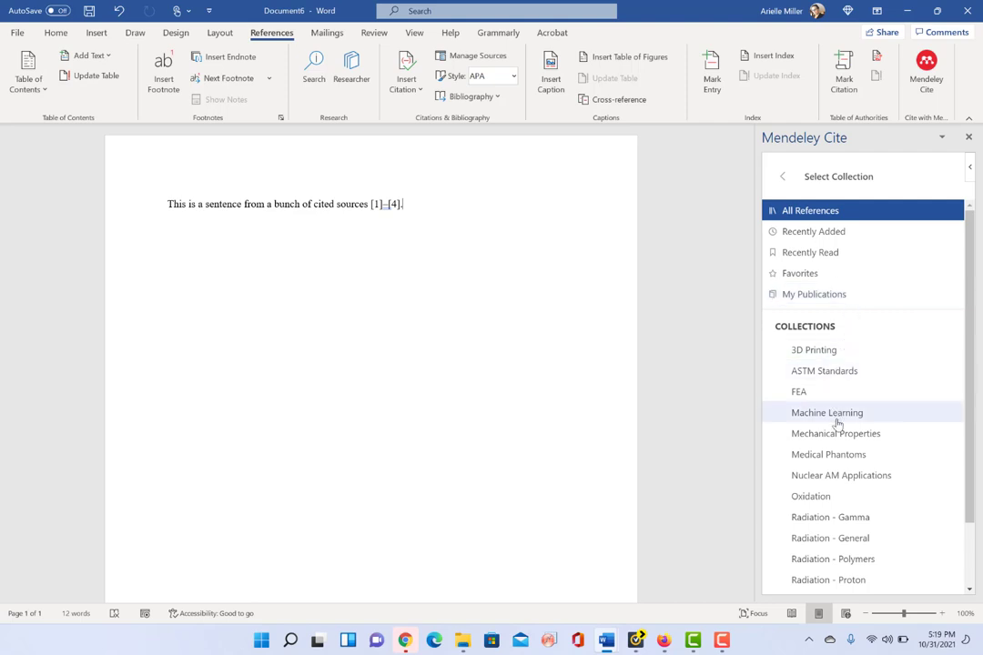
scroll(828, 479, down, 2)
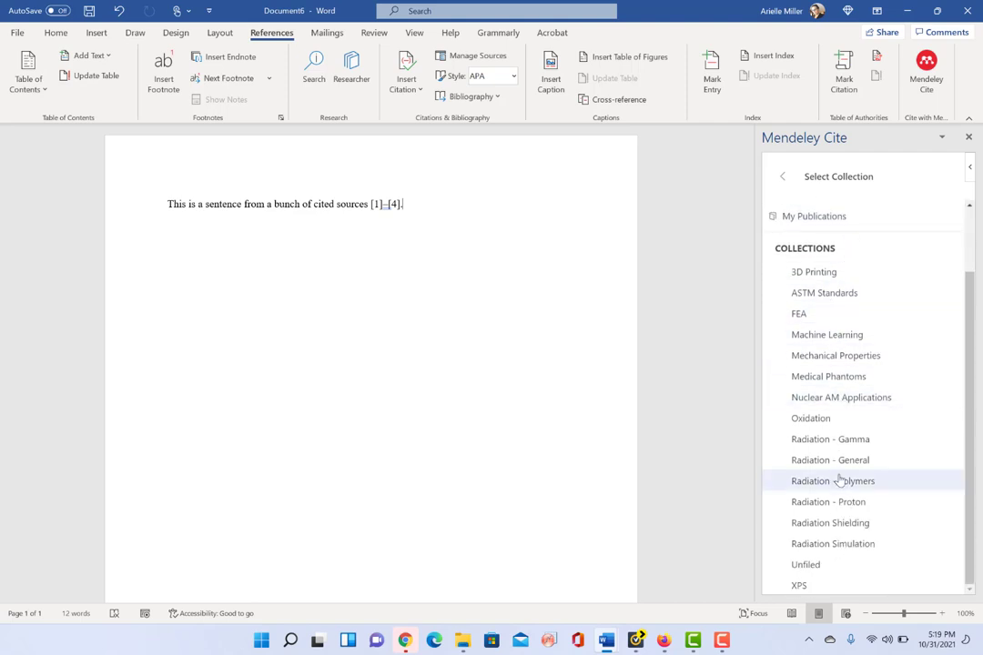
click(828, 377)
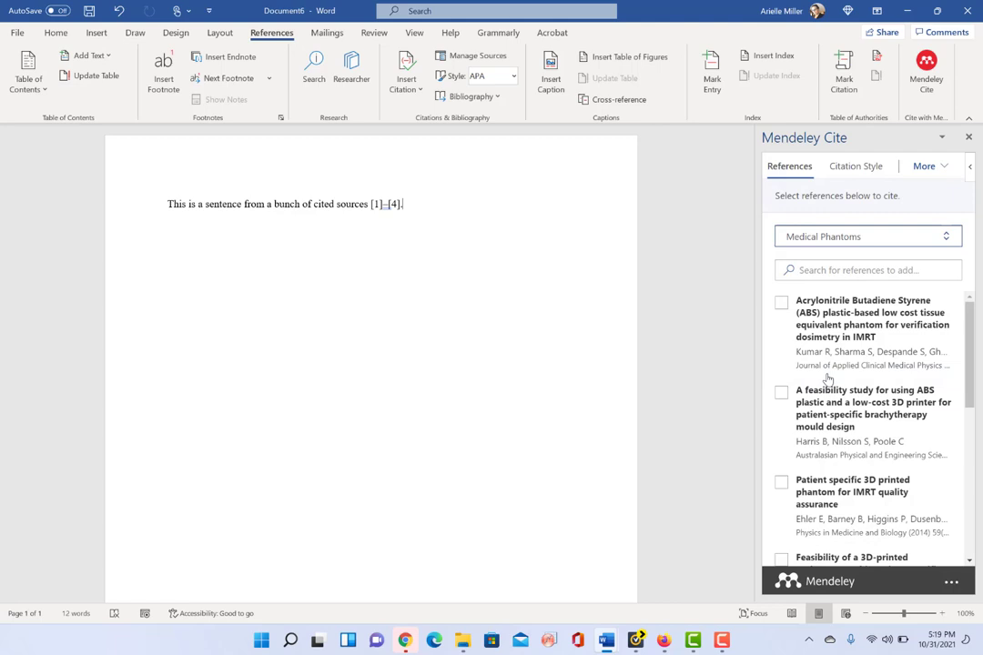
scroll(828, 379, down, 5)
scroll(828, 378, down, 1)
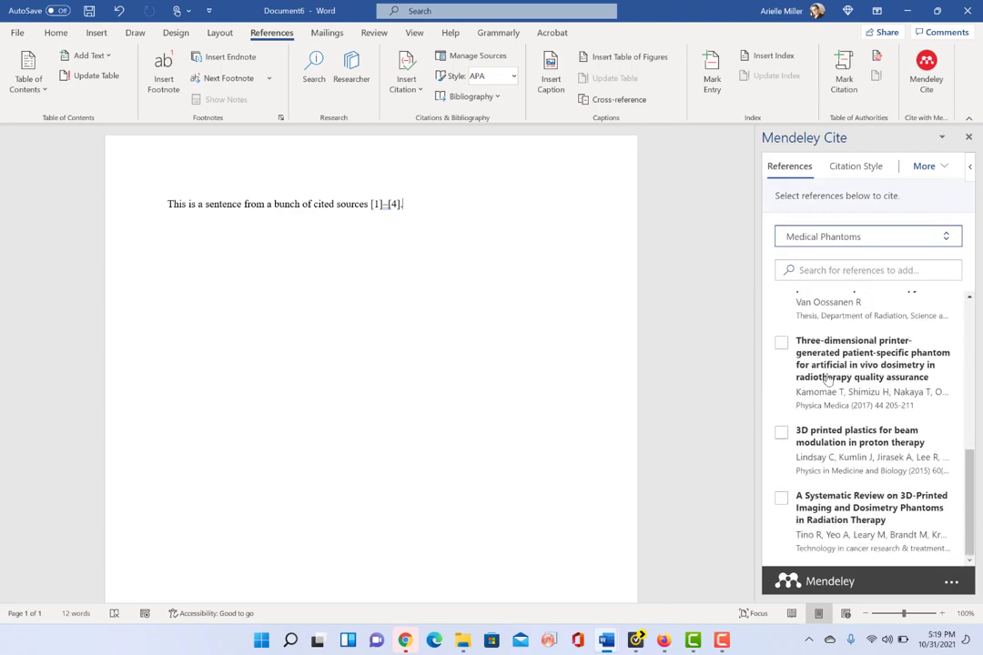
scroll(826, 428, up, 5)
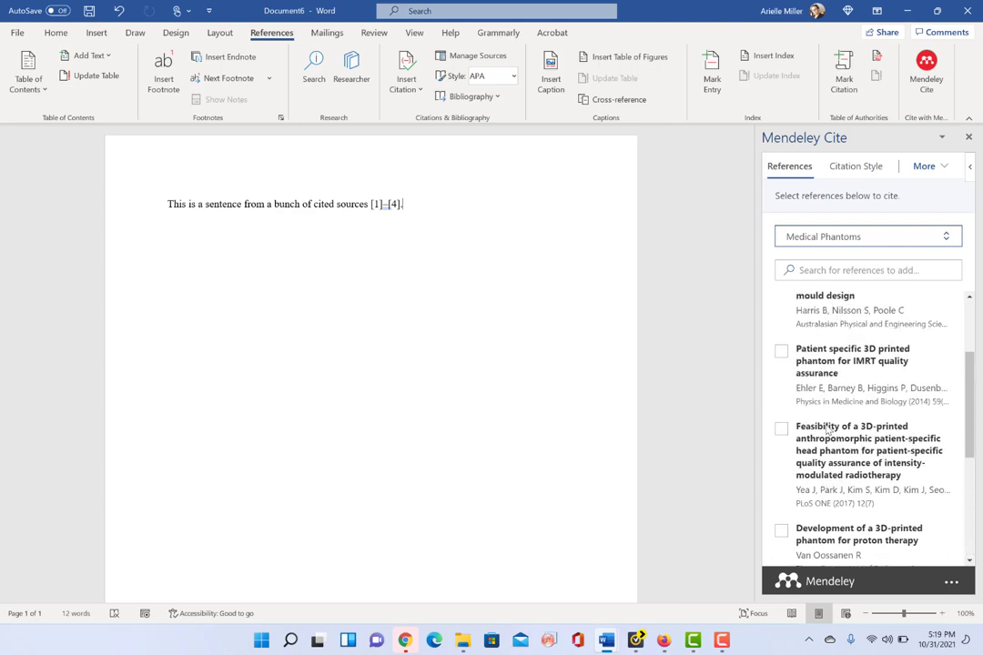
scroll(826, 427, up, 3)
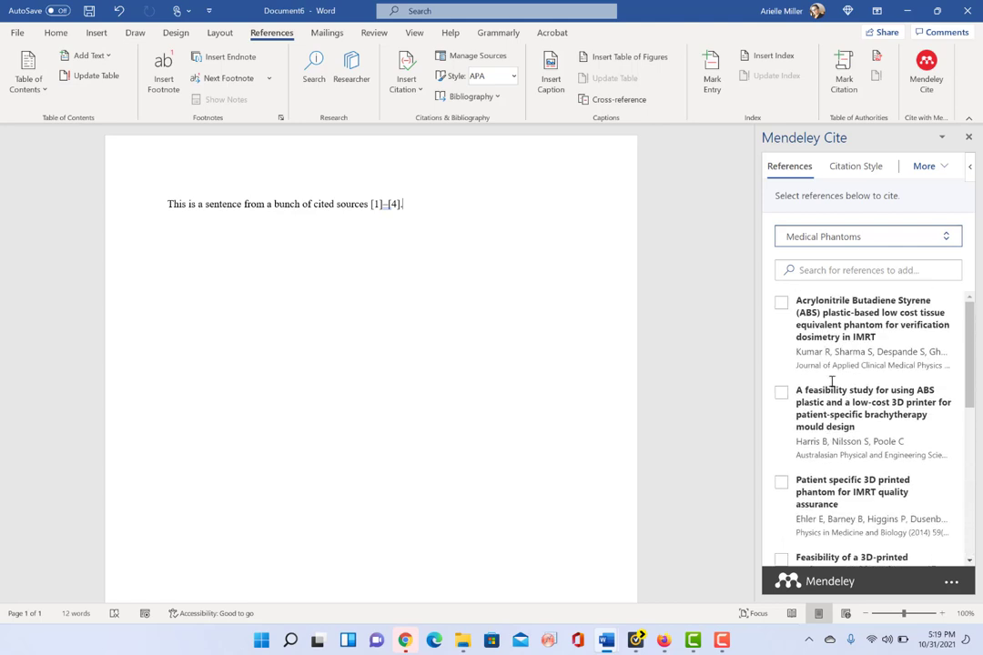
- Update the references from the Mendeley library and open the search for additional citation styles
click(942, 168)
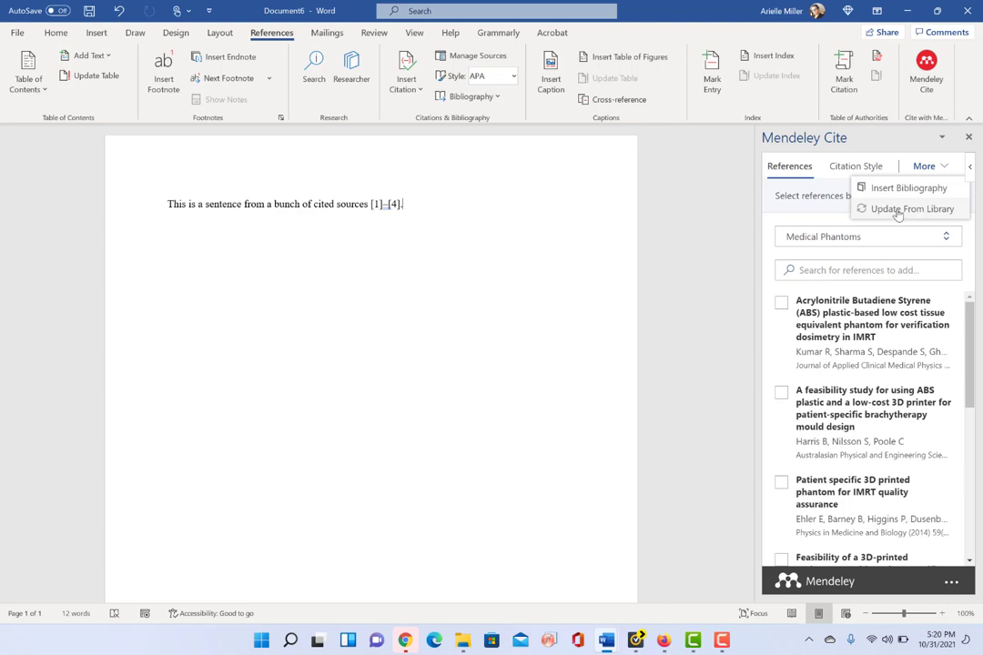
click(897, 211)
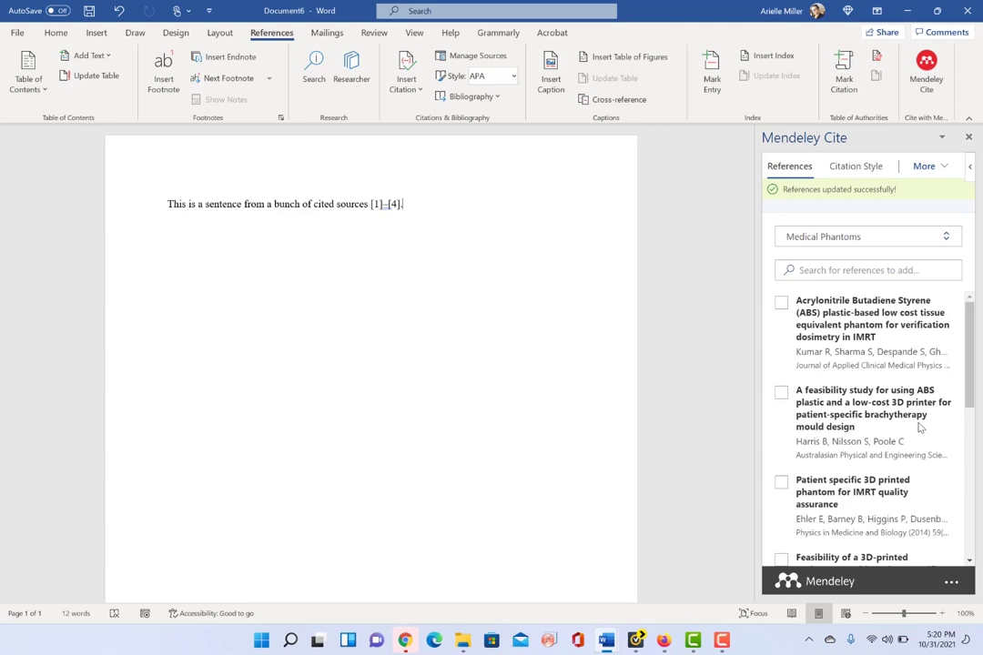
click(851, 168)
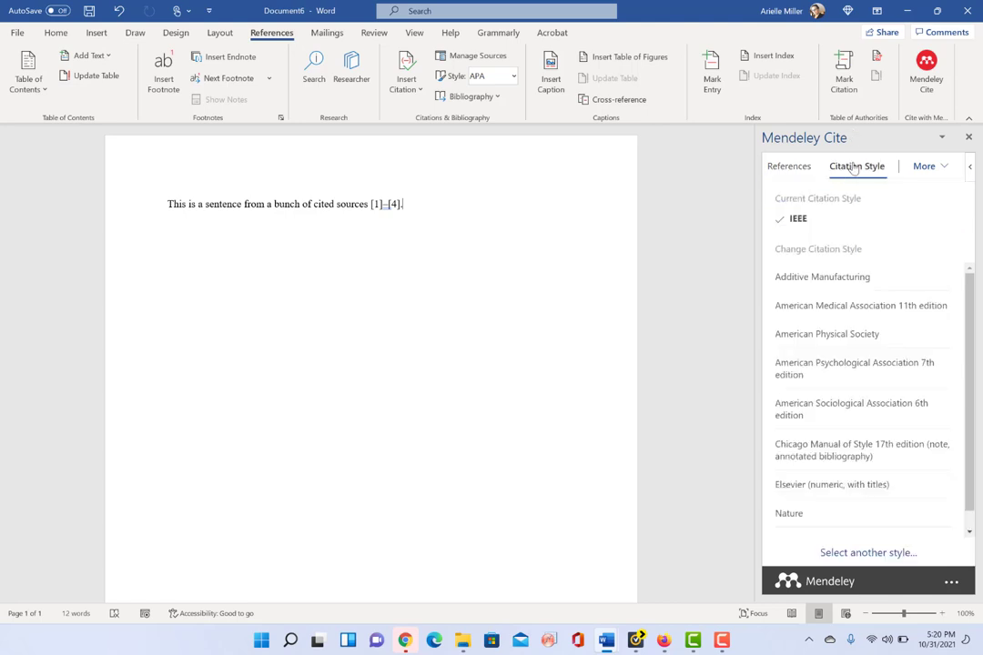
click(856, 554)
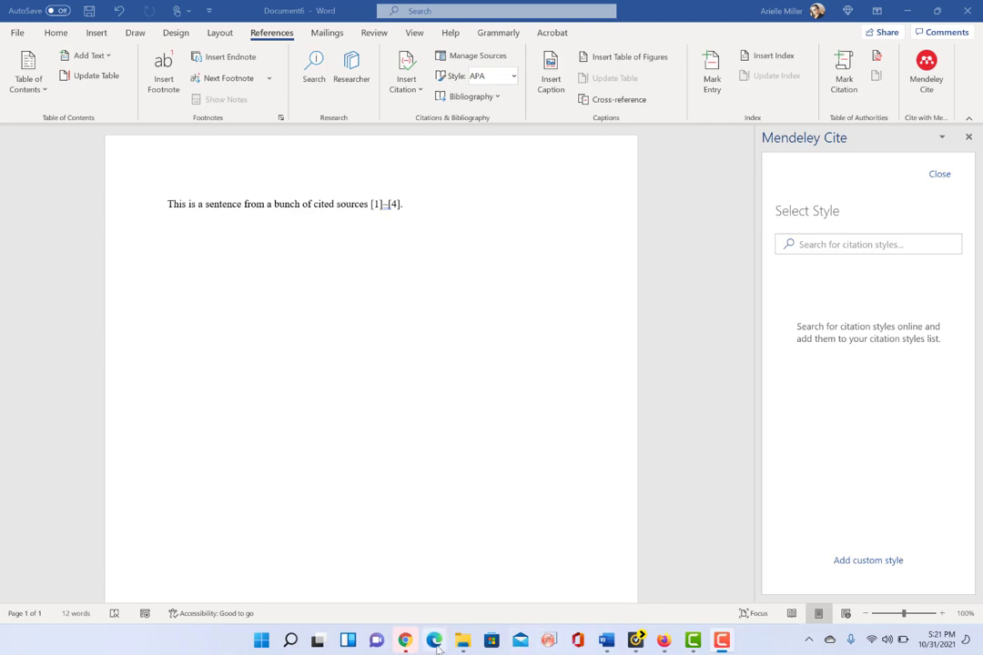
- Switch to the Mendeley guides in Firefox, open the CSL Editor guide and read its introduction
click(663, 639)
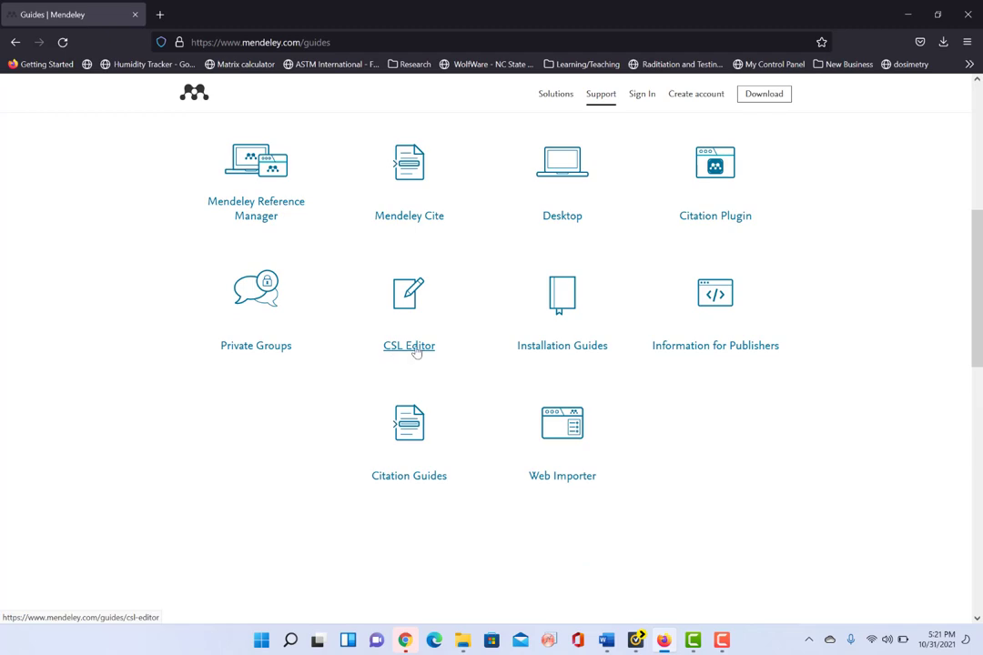
click(416, 350)
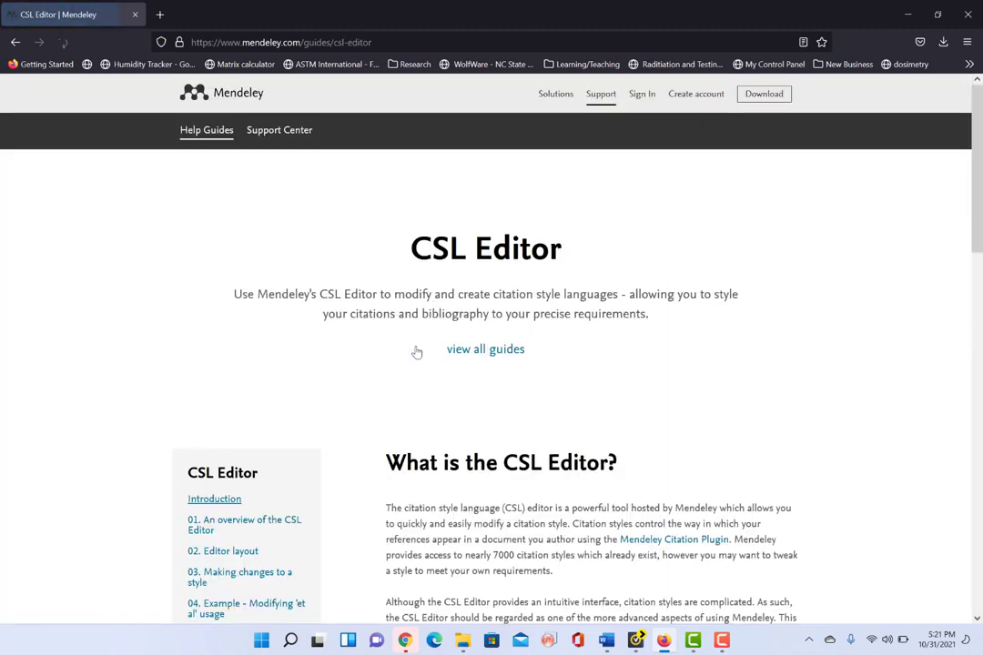
scroll(416, 352, down, 4)
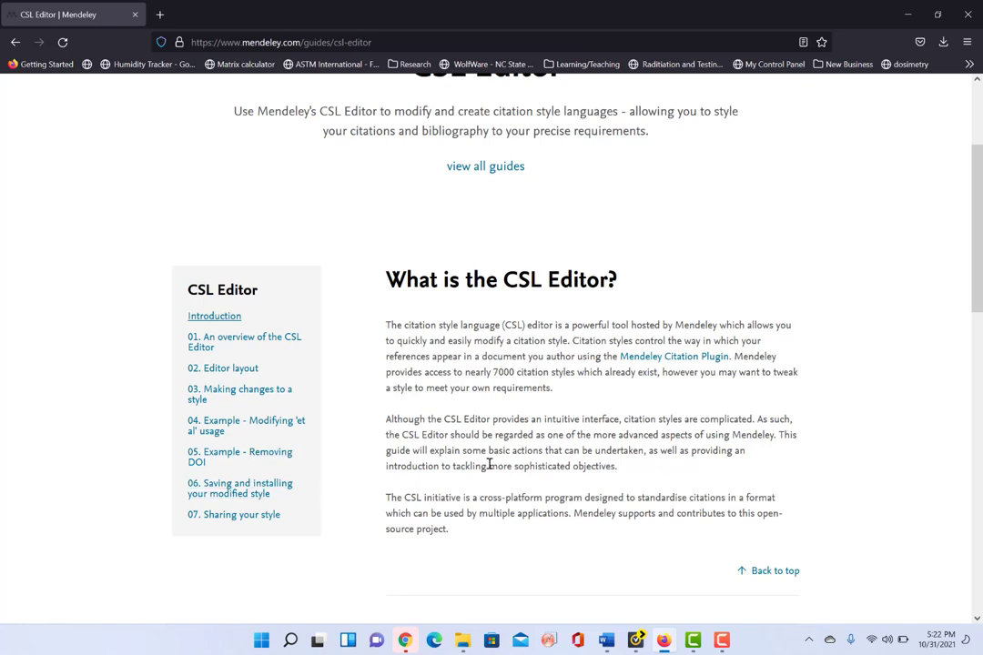
scroll(489, 465, down, 5)
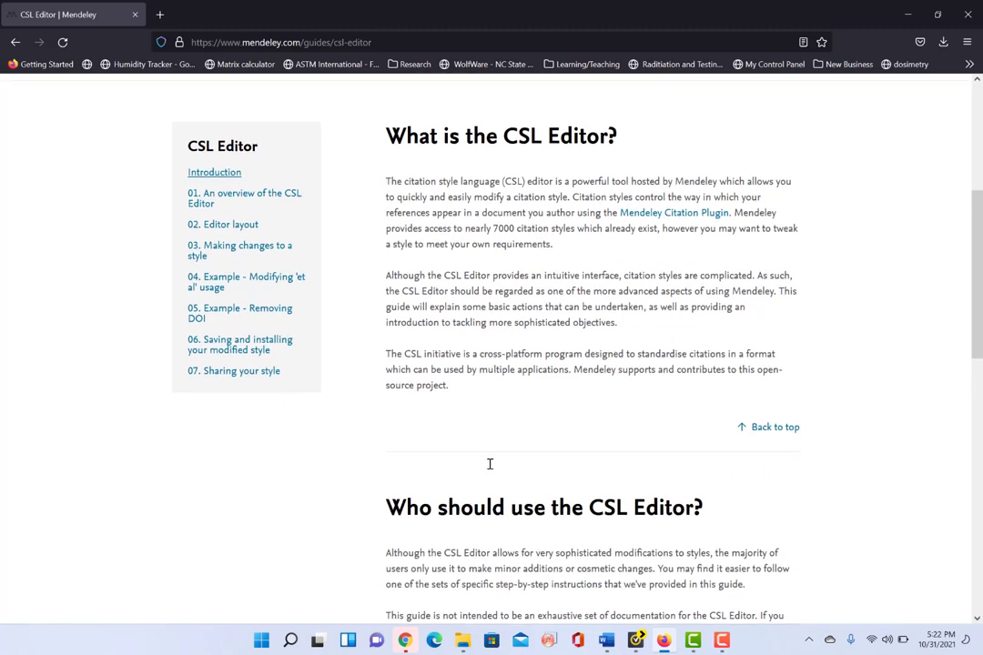
- Skim the rest of the CSL Editor guide and review the CSL site's About page on finding, editing and using citation styles
scroll(489, 465, down, 10)
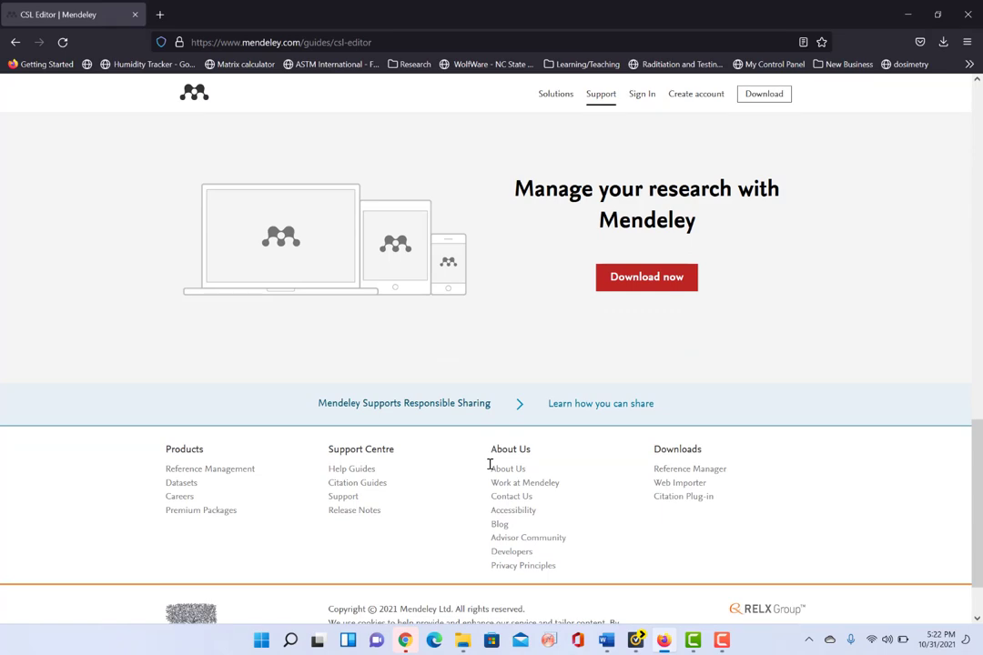
scroll(489, 465, up, 20)
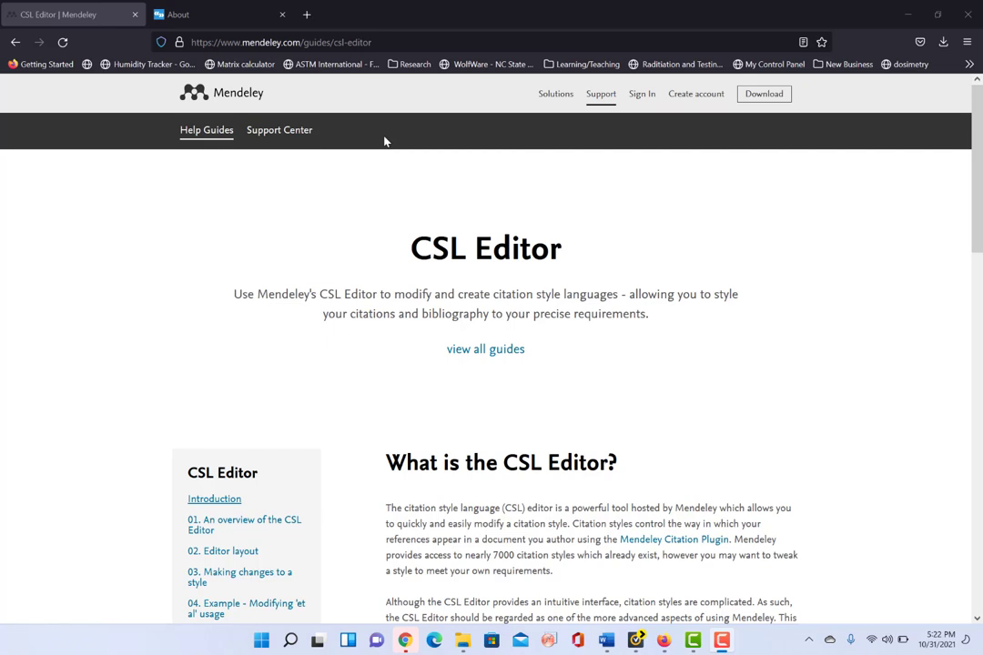
click(230, 20)
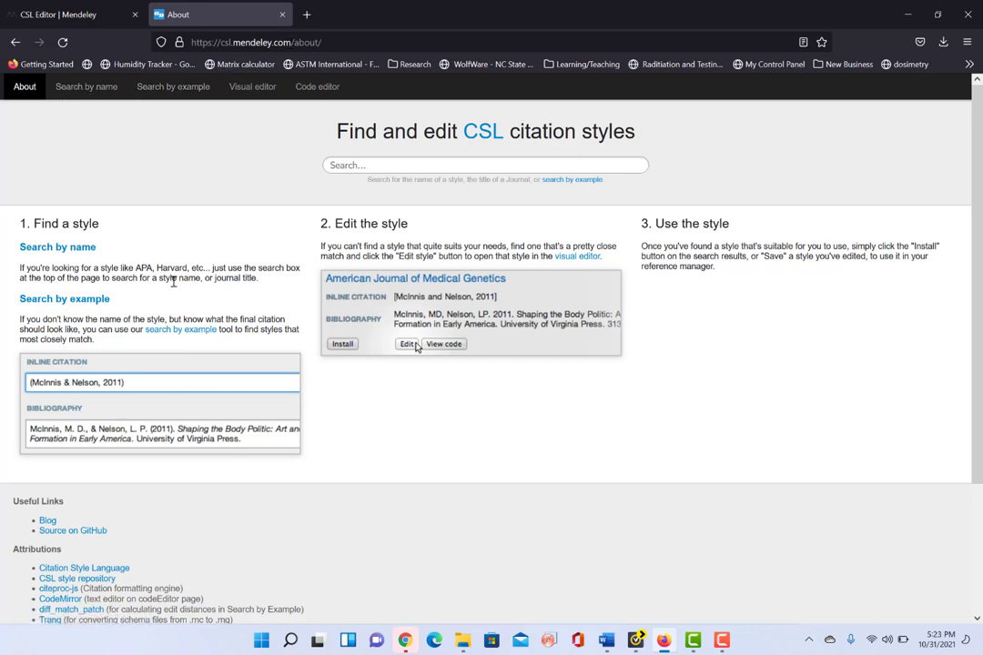
scroll(173, 281, down, 2)
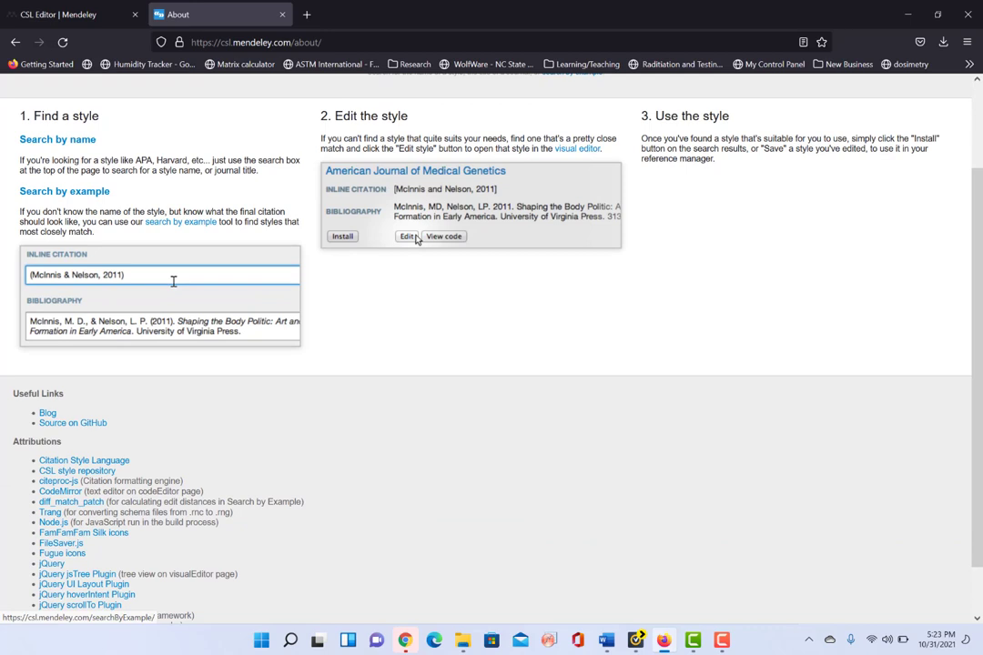
scroll(173, 282, up, 1)
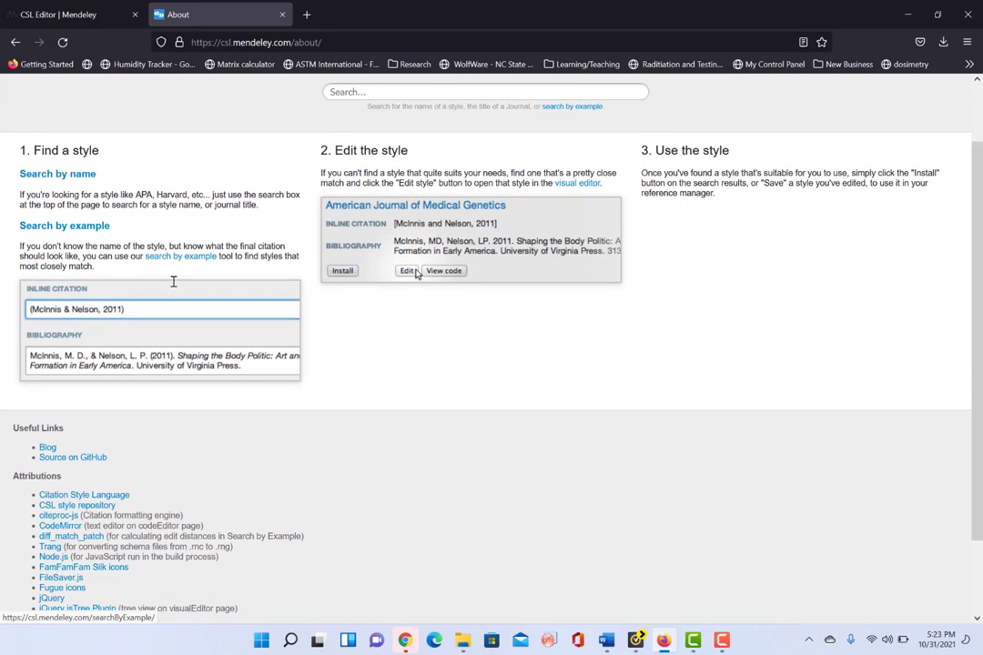
scroll(173, 281, up, 1)
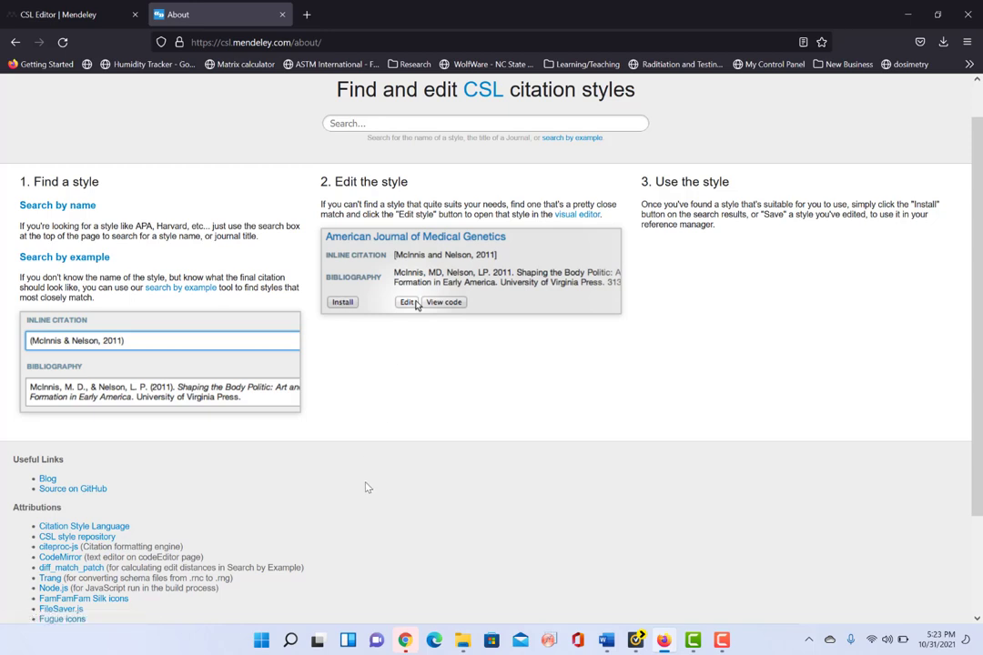
- Switch to Mendeley Desktop, maximize its window and check all documents in the library for duplicates
click(783, 403)
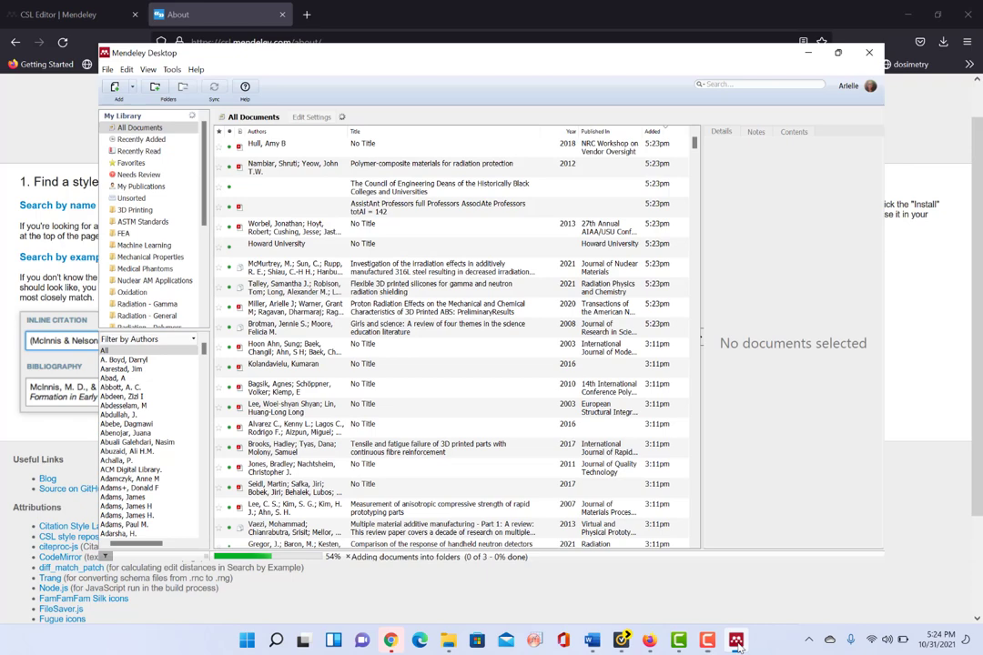
click(836, 57)
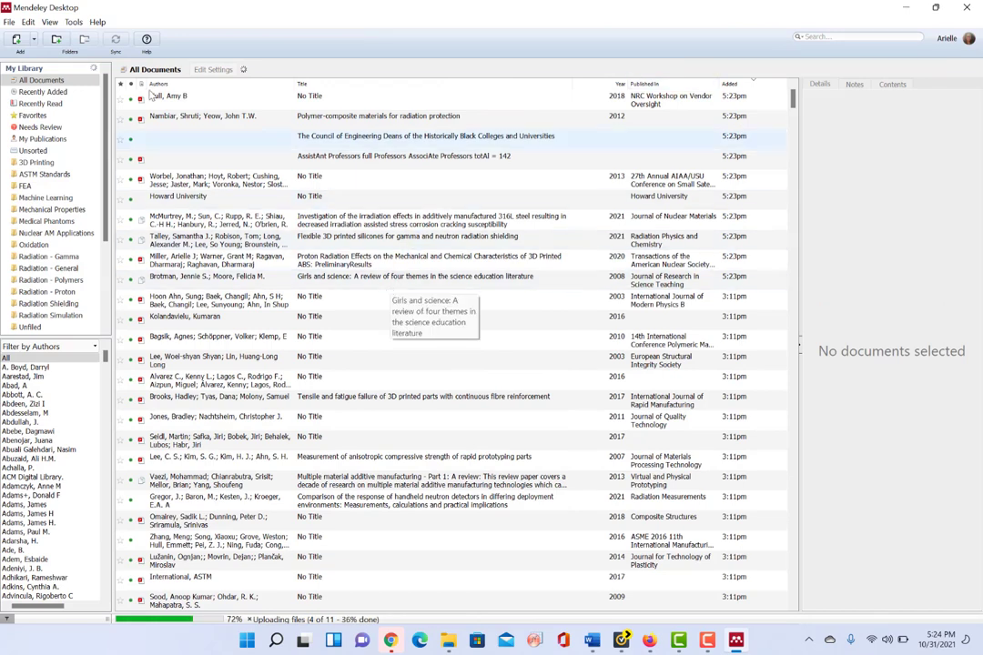
click(74, 22)
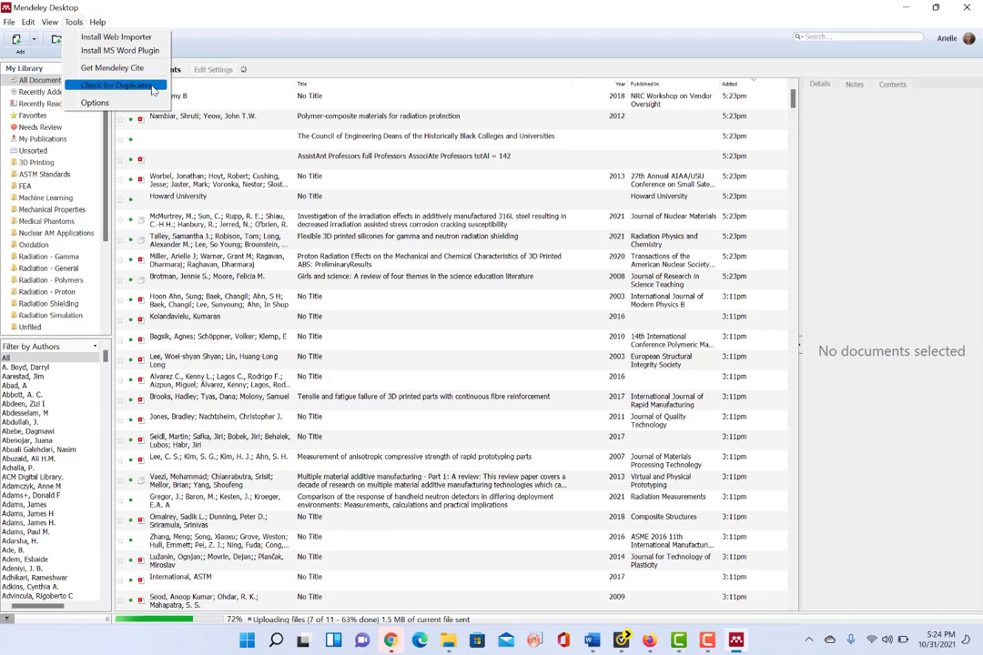
click(152, 86)
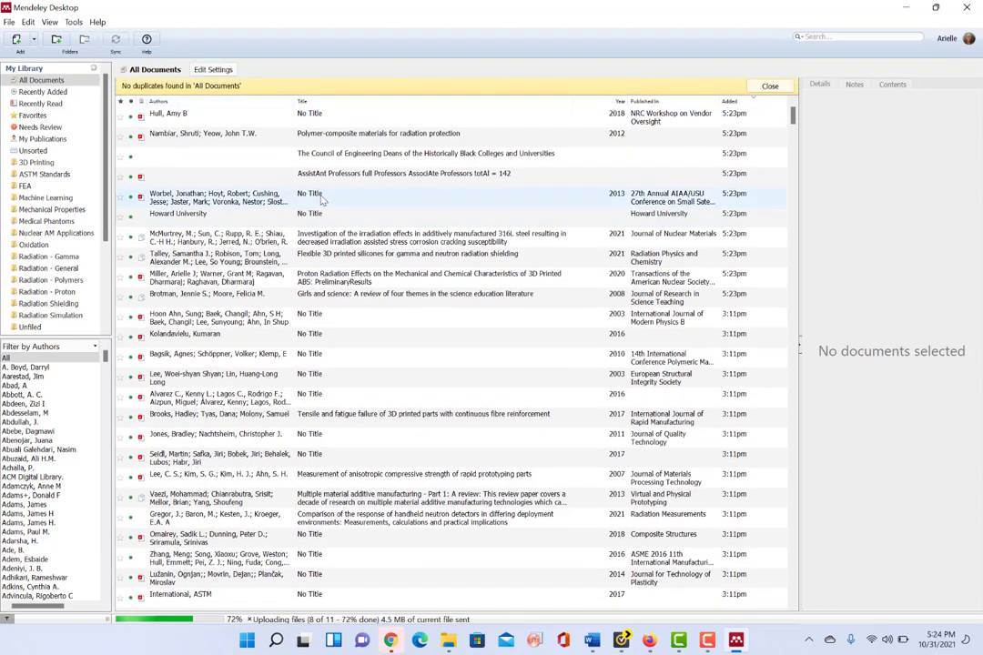